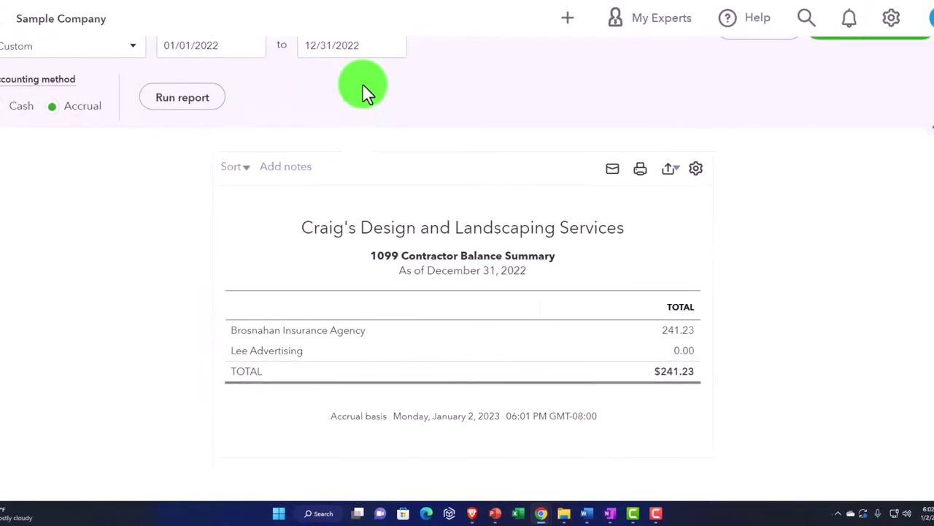
- Dismiss the save-address prompt, go to Taxes > 1099 filings, and collapse the sidebar
click(191, 16)
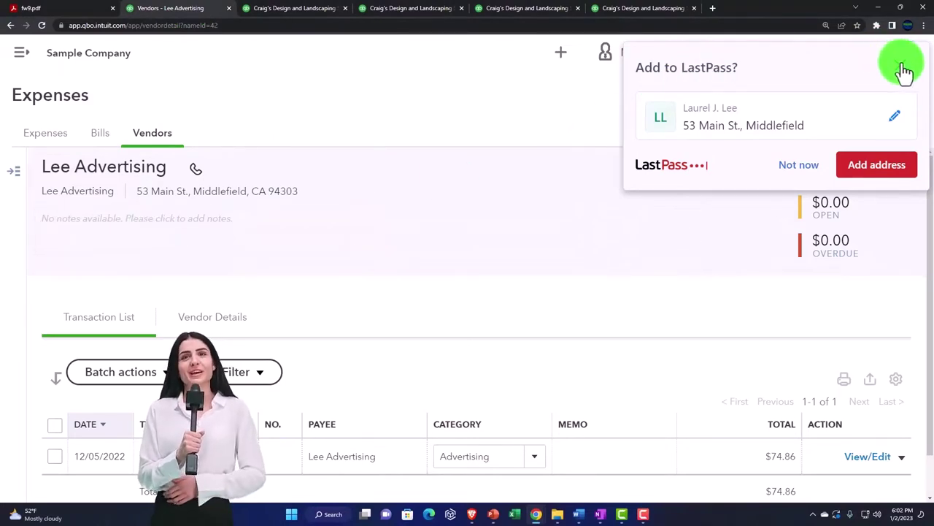
click(904, 71)
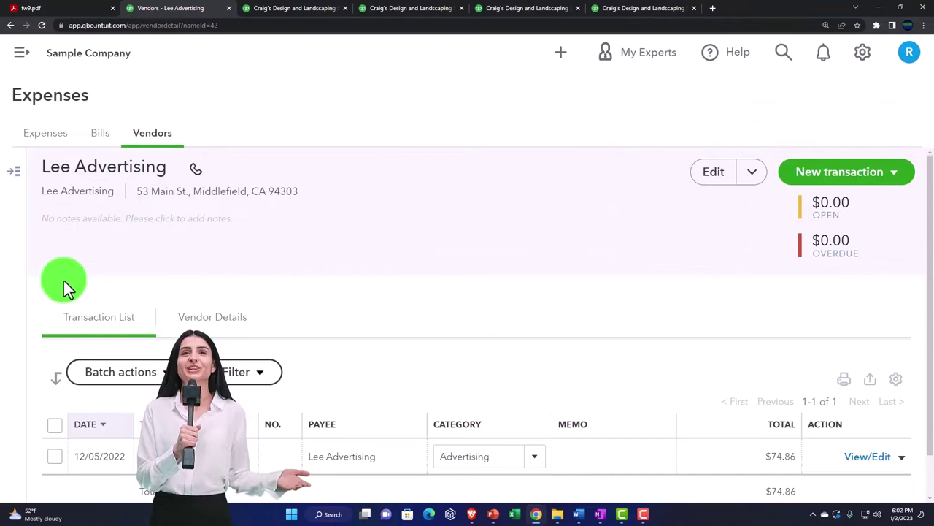
click(21, 52)
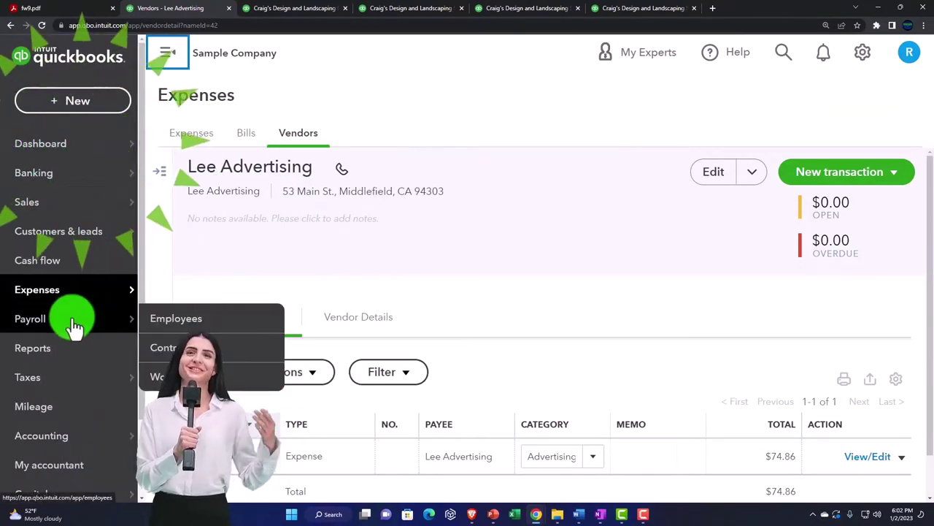
click(29, 387)
click(181, 150)
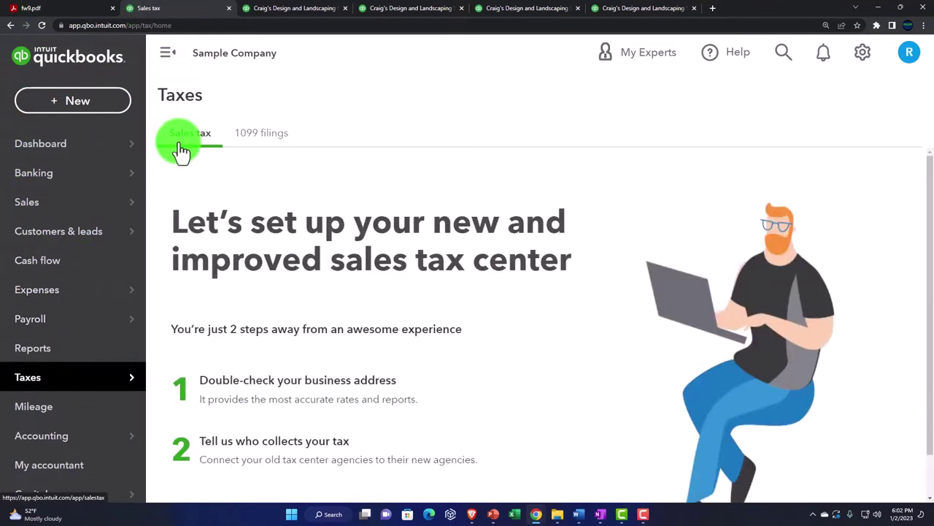
click(233, 145)
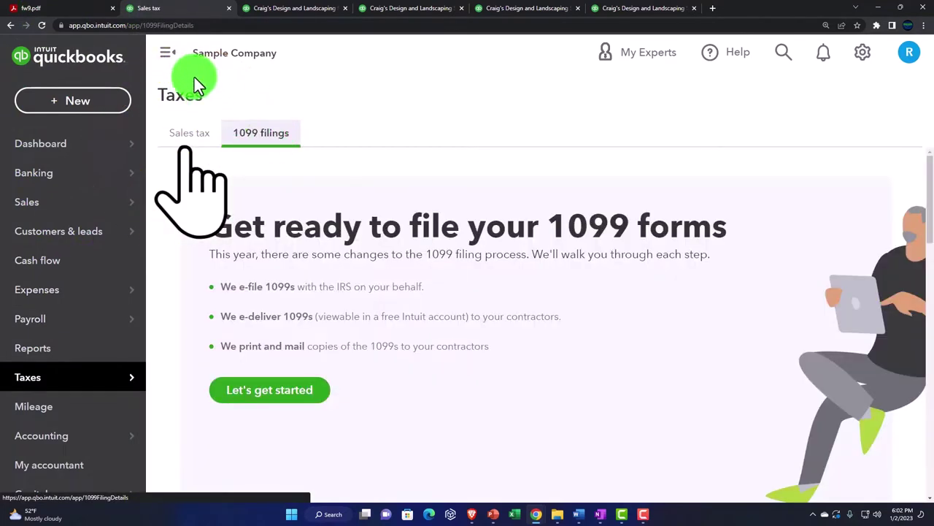
click(169, 59)
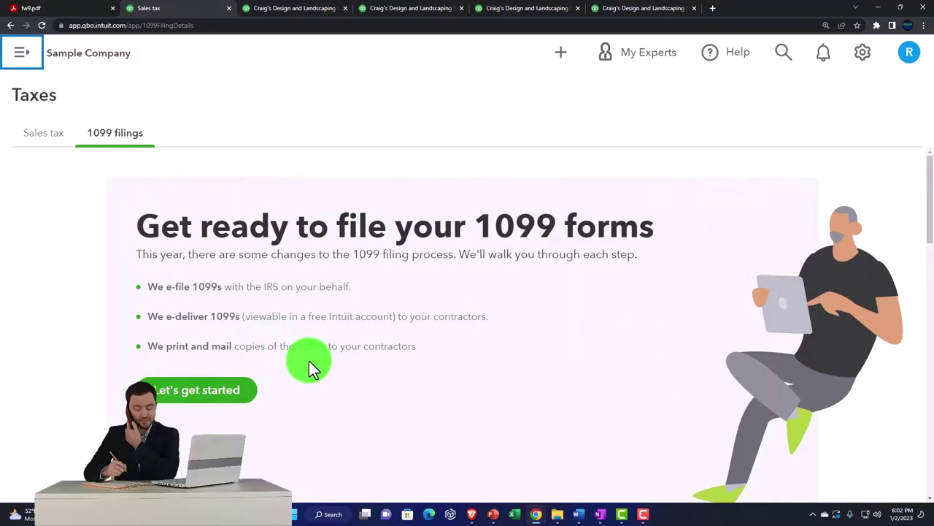
- Launch the Prepare 1099s wizard with Let's get started on the 1099 filings page
scroll(309, 360, down, 1)
scroll(309, 360, down, 2)
scroll(309, 361, up, 1)
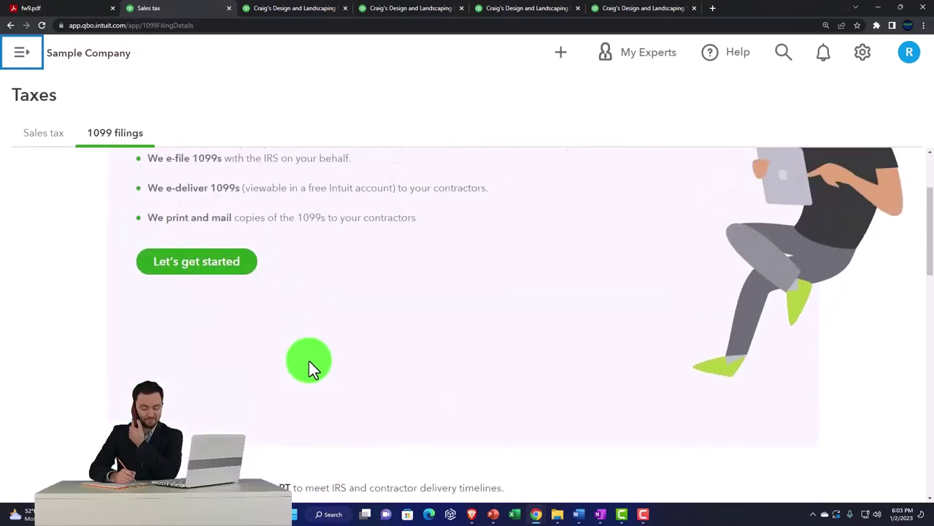
click(225, 312)
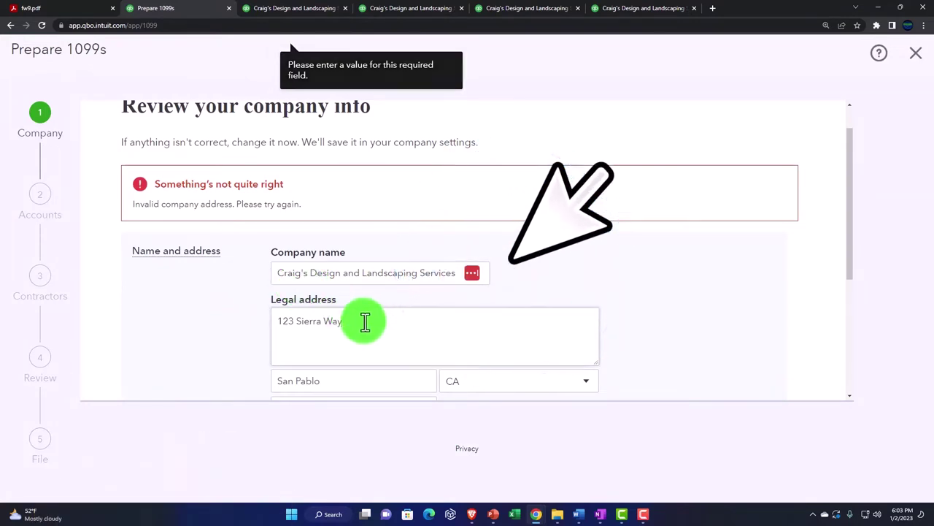
- Overwrite the legal address with a new street, city Beverly Hills and ZIP 90210
drag(363, 322, 207, 303)
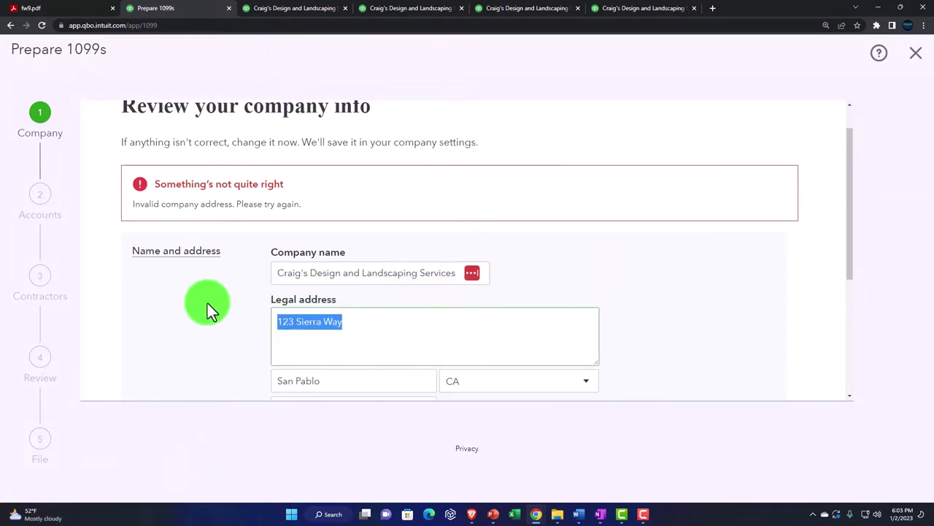
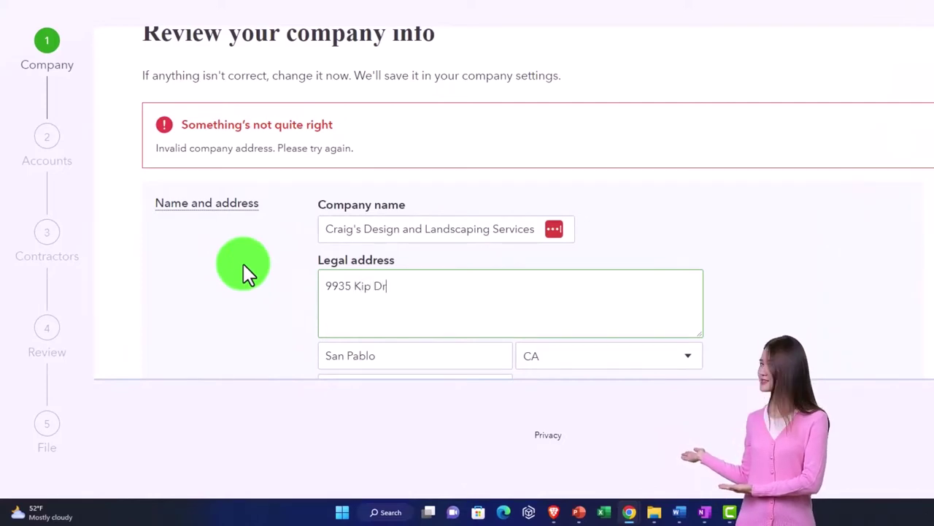
key(Tab)
text(B)
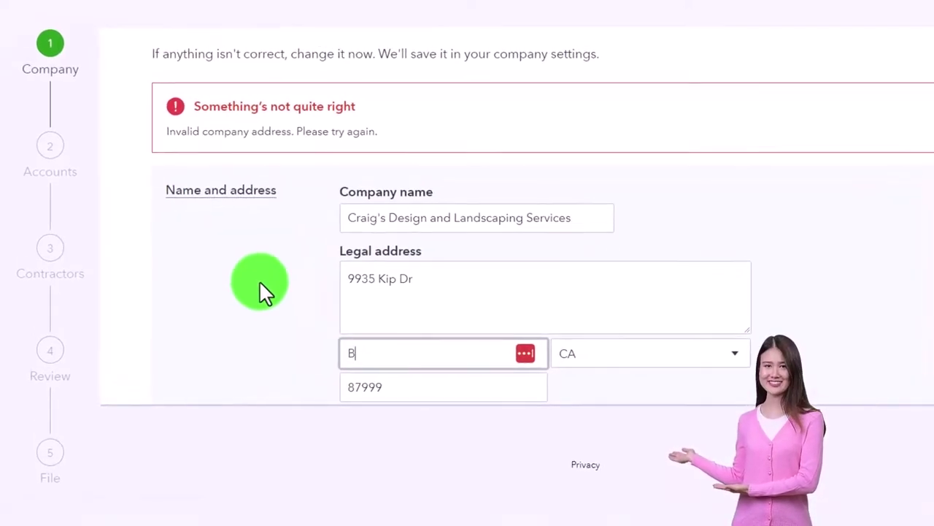
text(everly Hills)
key(Tab)
key(Tab)
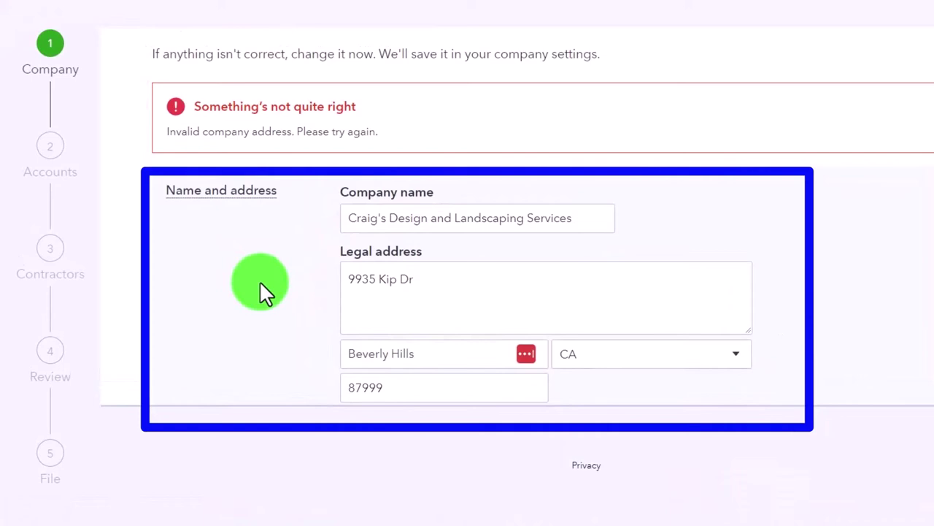
text(902)
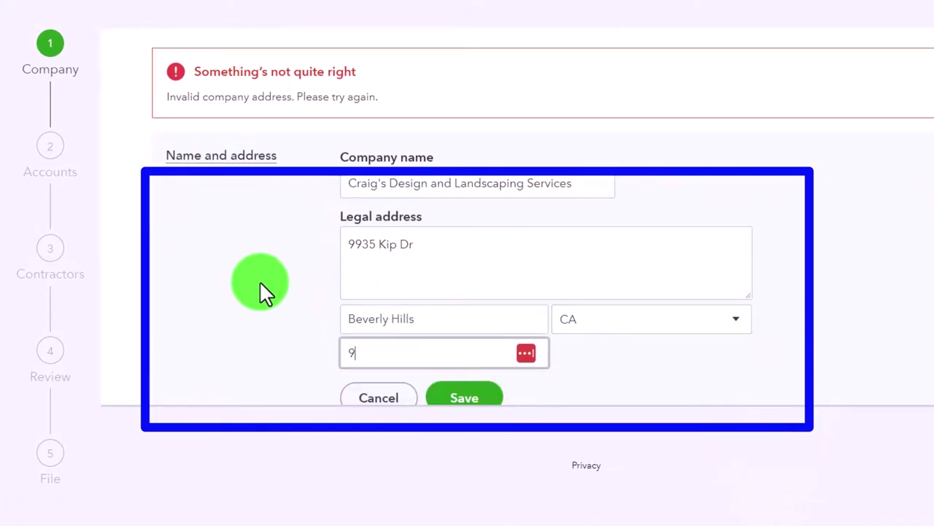
text(10)
key(Tab)
scroll(389, 321, down, 1)
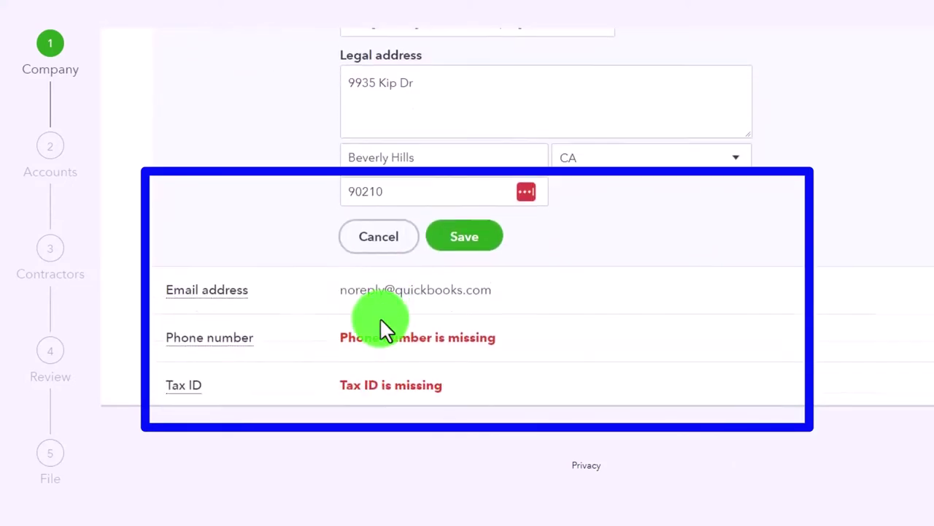
- Save the corrected address and replace the invalid company phone number with a new one
click(467, 219)
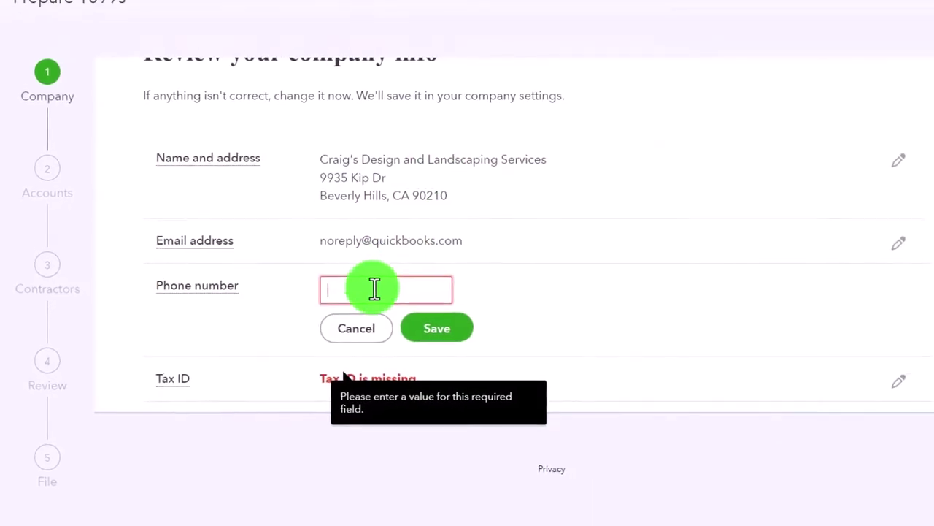
text(555)
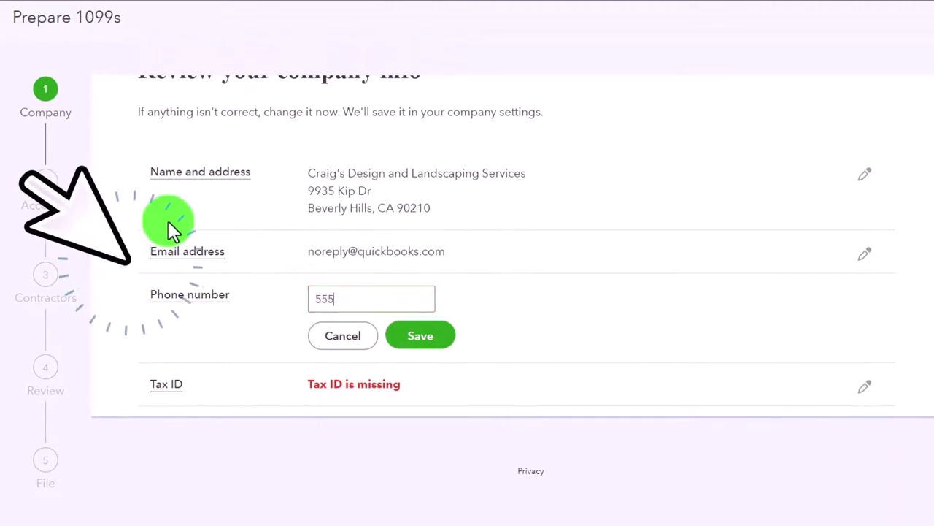
text(-55-555)
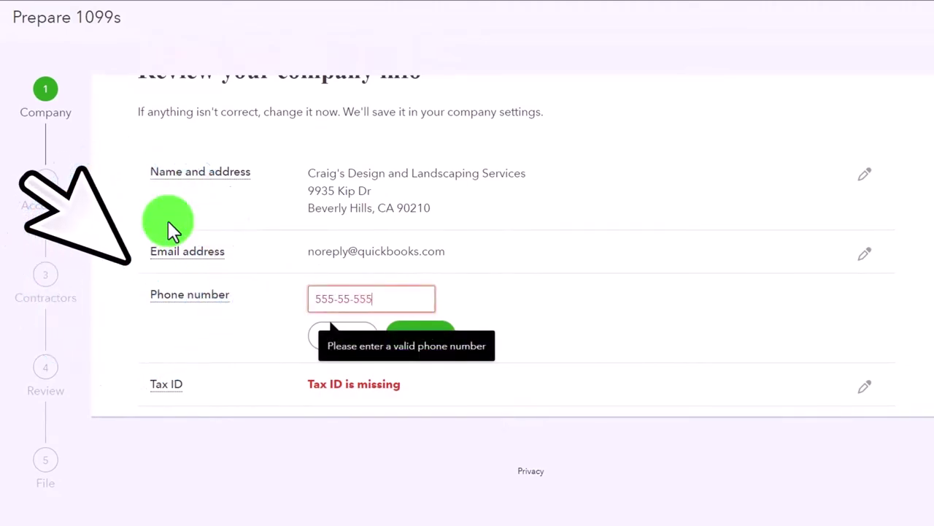
text(5)
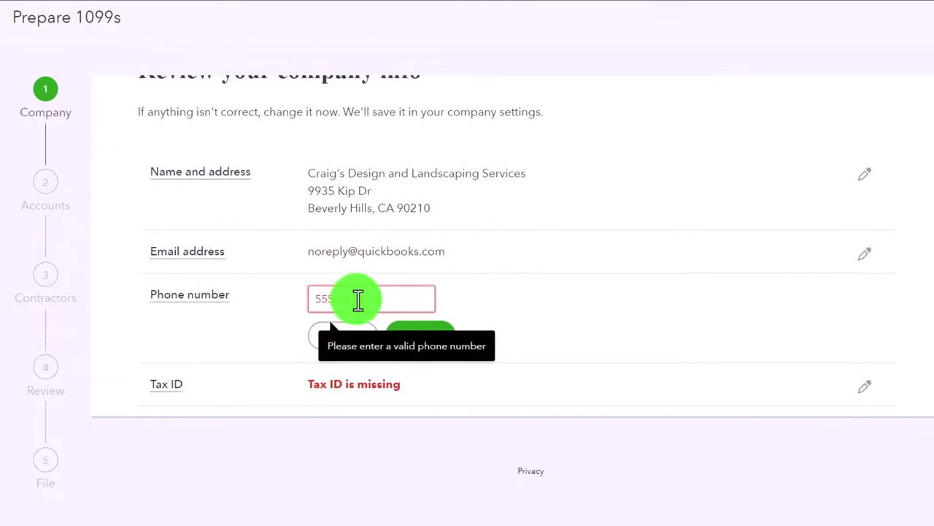
click(213, 297)
mouse_move(213, 300)
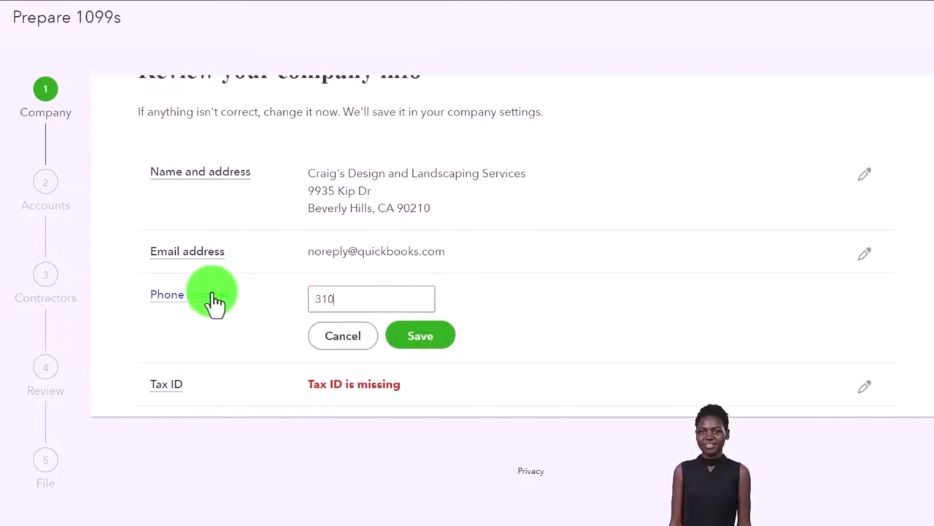
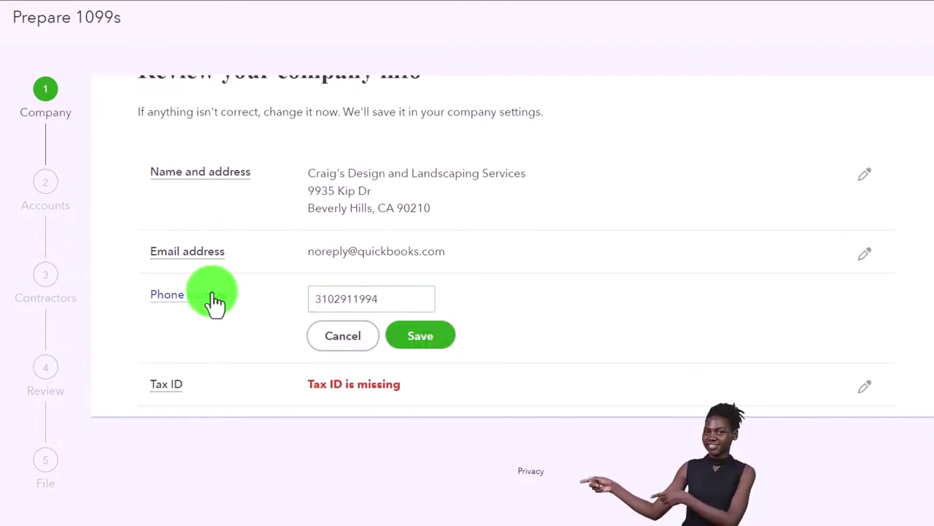
click(437, 338)
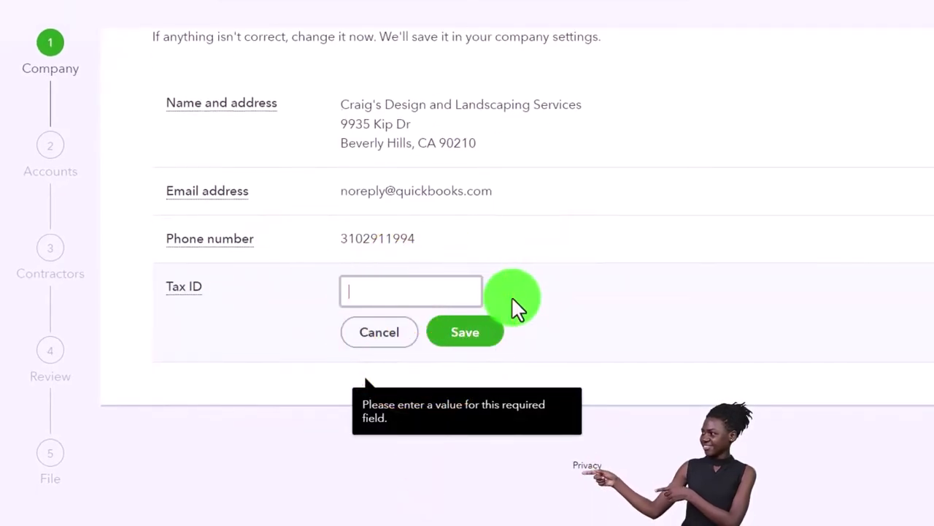
- Enter the company EIN in the Tax ID field, deleting the extra trailing digit
click(407, 296)
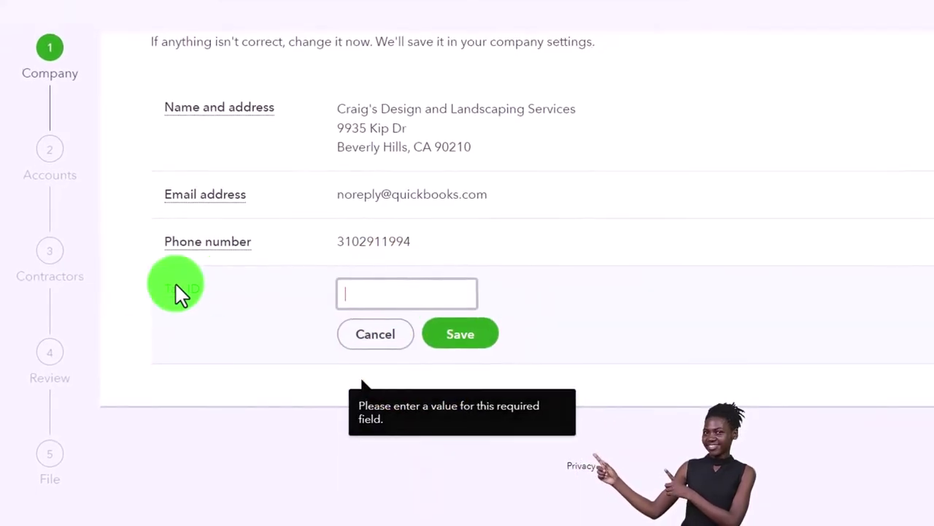
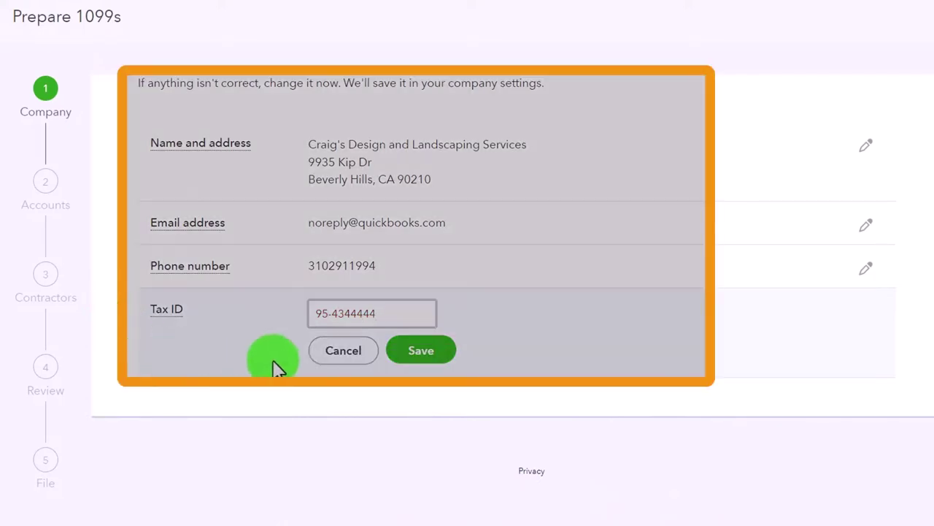
- Save the corrected Tax ID and advance the wizard to the Accounts mapping step
click(438, 353)
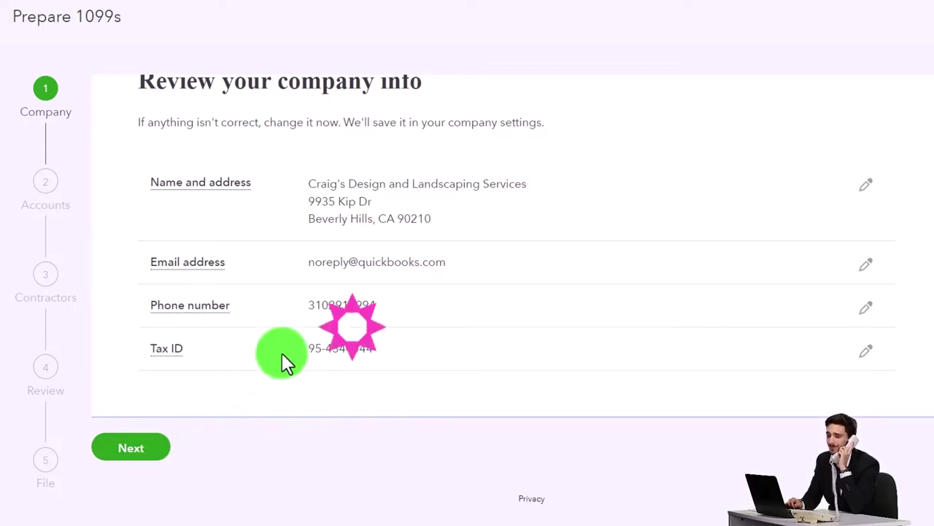
click(140, 455)
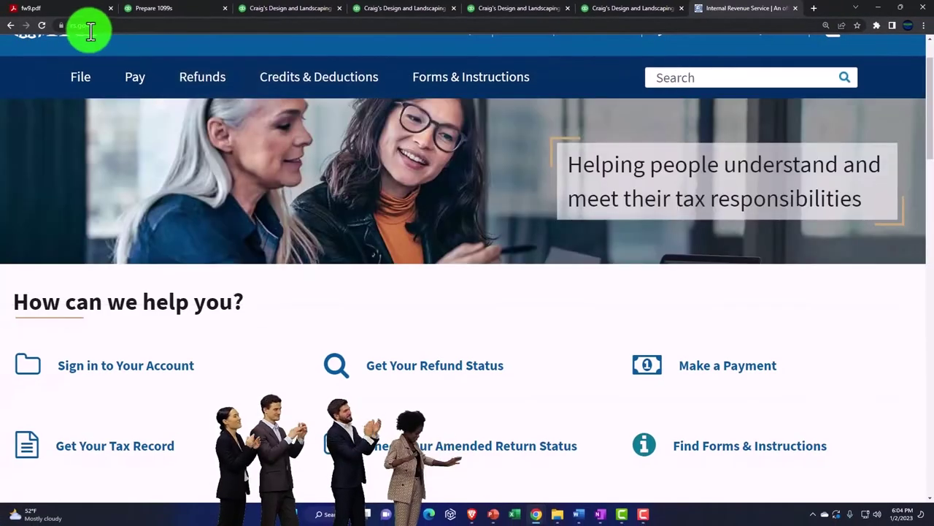
- Search IRS.gov for '1099 nec' and open the Form 1099-NEC PDF from the results
click(688, 79)
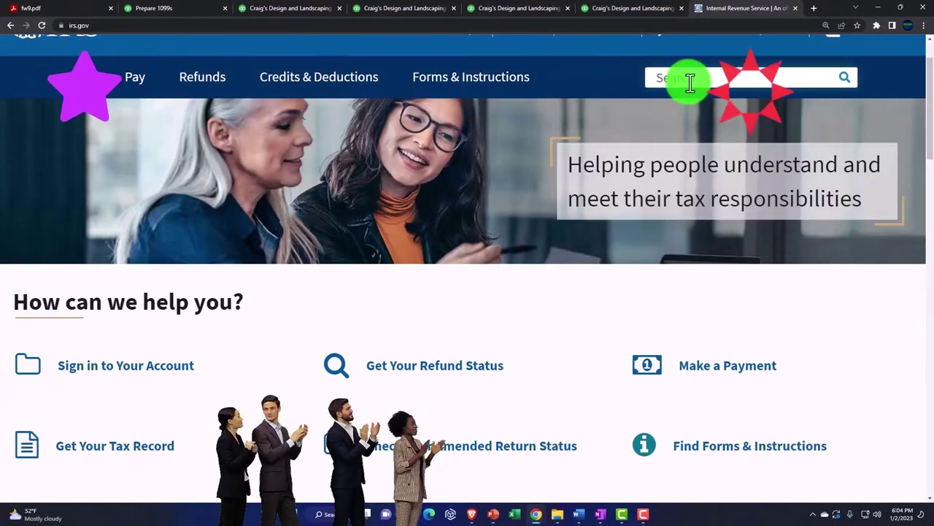
text(1099)
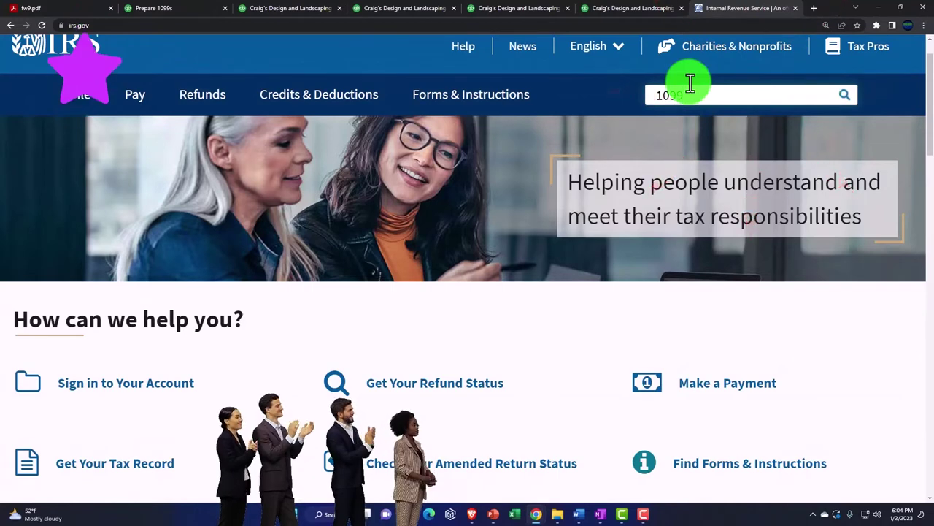
text( nec)
key(Return)
scroll(621, 287, down, 3)
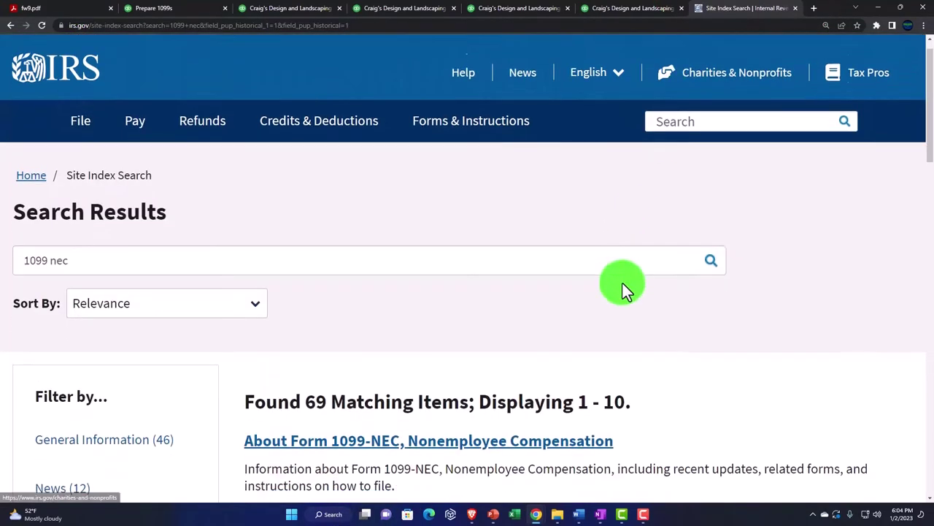
scroll(620, 290, down, 1)
click(372, 348)
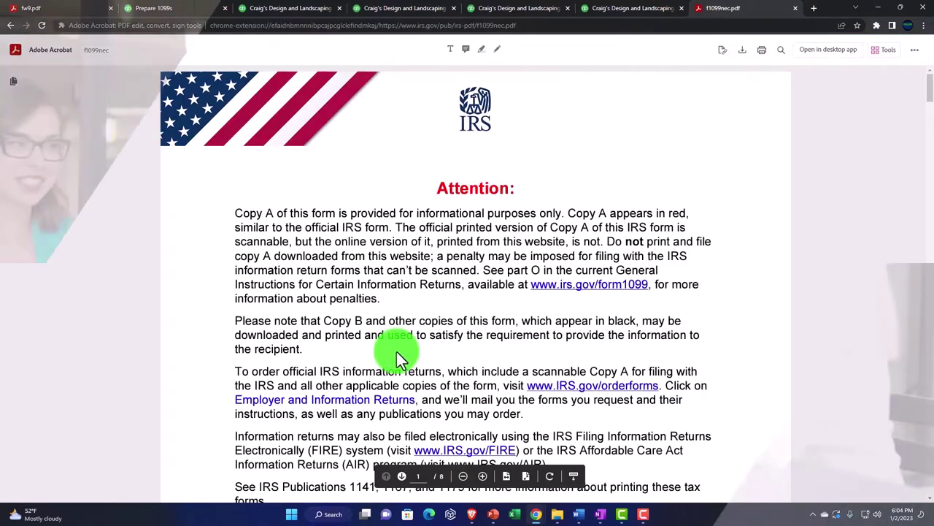
- Zoom in on the 1099-NEC PDF and scroll to the blank Form 1099-NEC on page 2
click(482, 475)
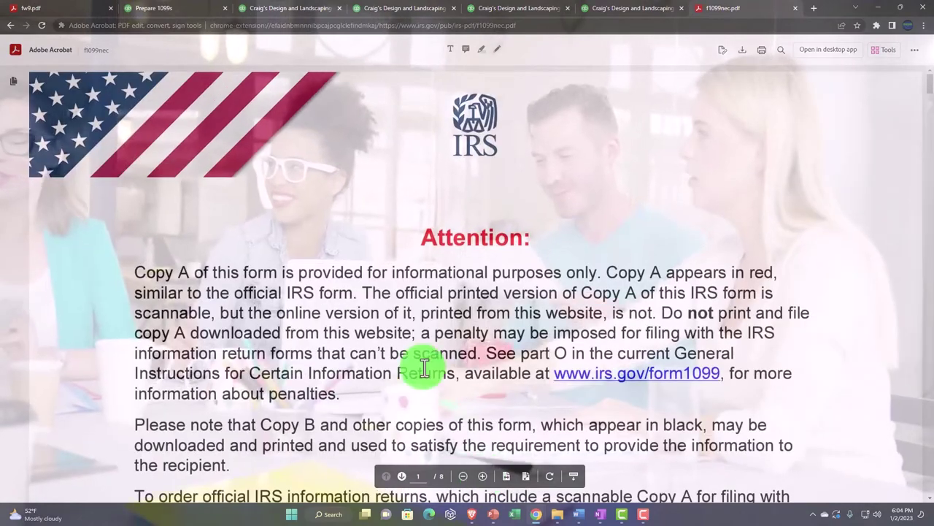
scroll(421, 368, down, 5)
scroll(424, 367, down, 10)
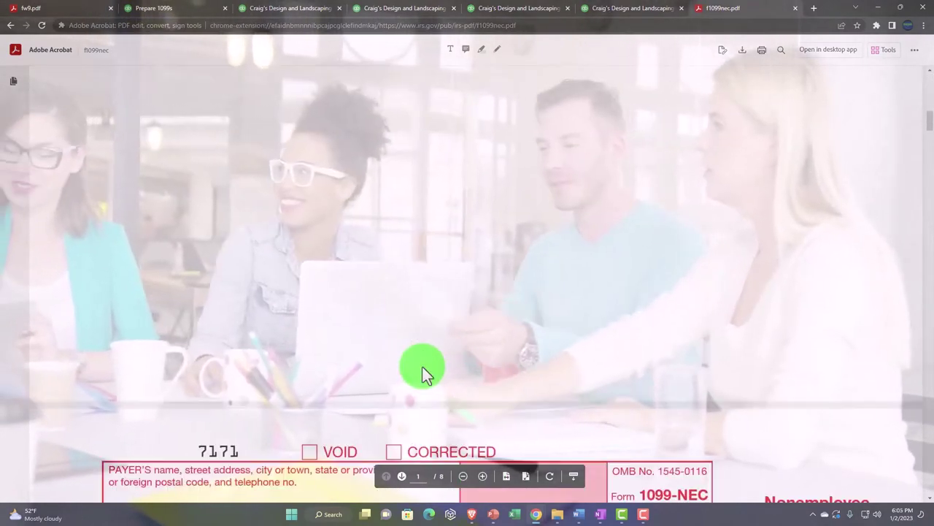
scroll(422, 369, down, 1)
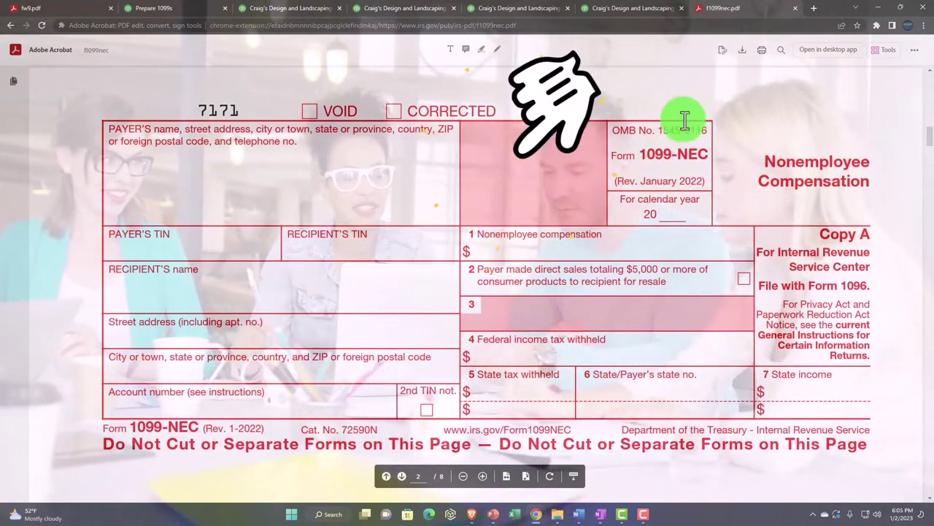
- In a new tab, load the IRS site by typing 'irs' and search it for '1099 misc'
click(815, 8)
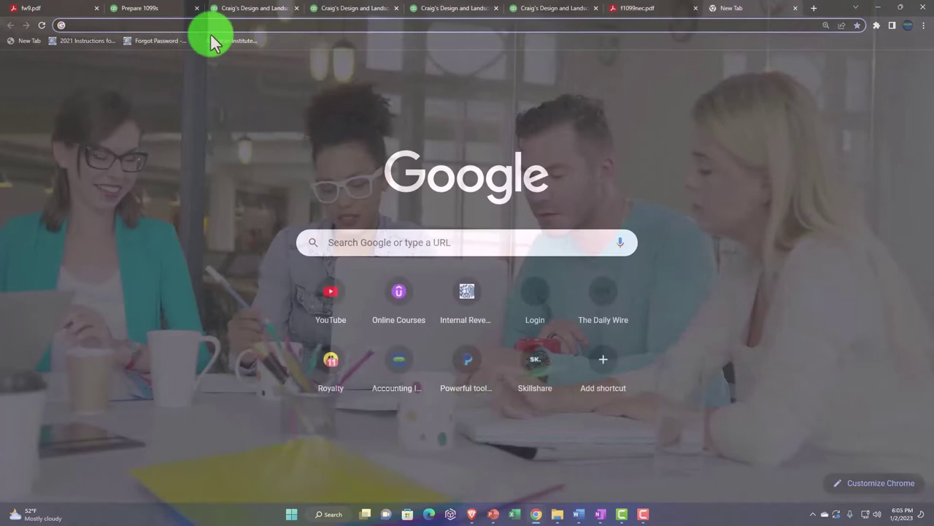
click(194, 25)
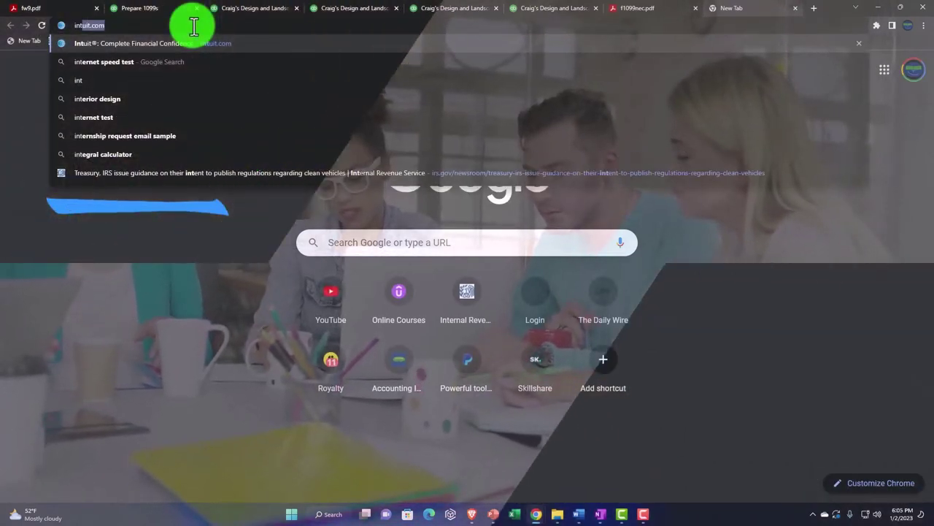
text(irs.gov)
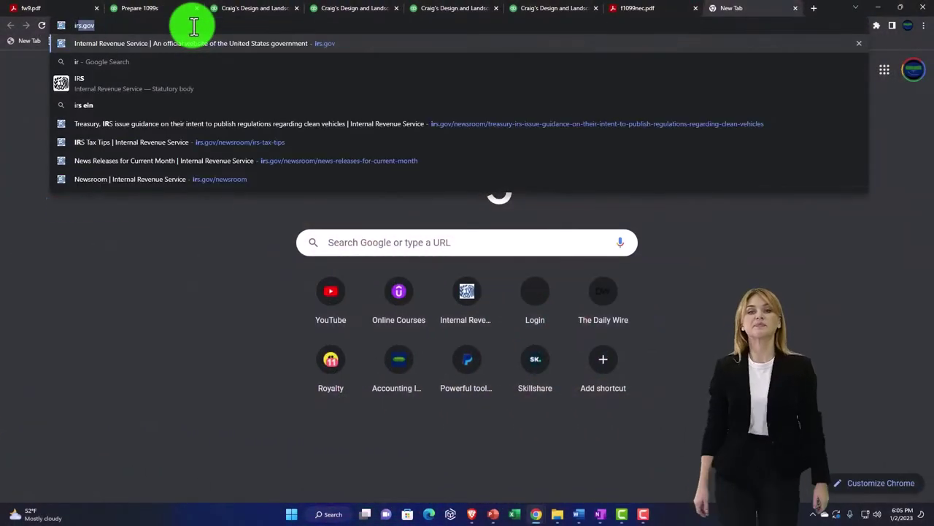
key(Return)
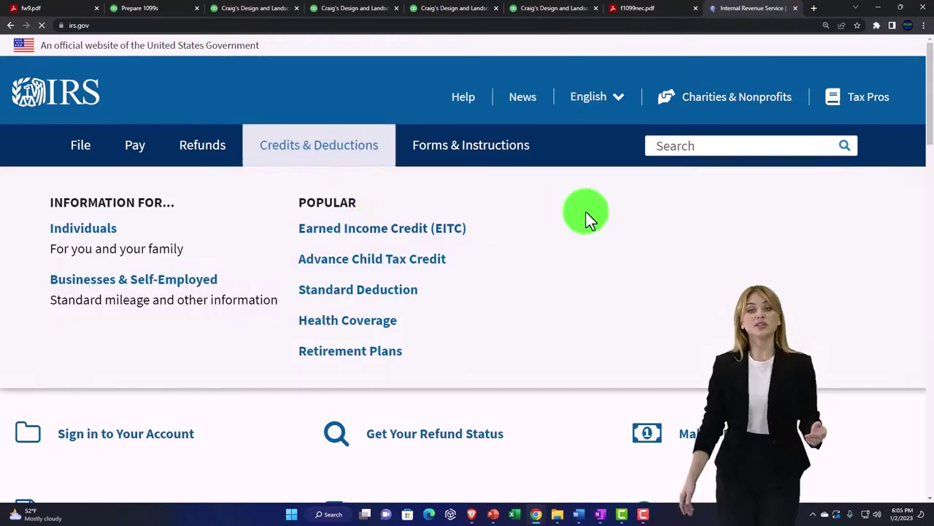
text(1099)
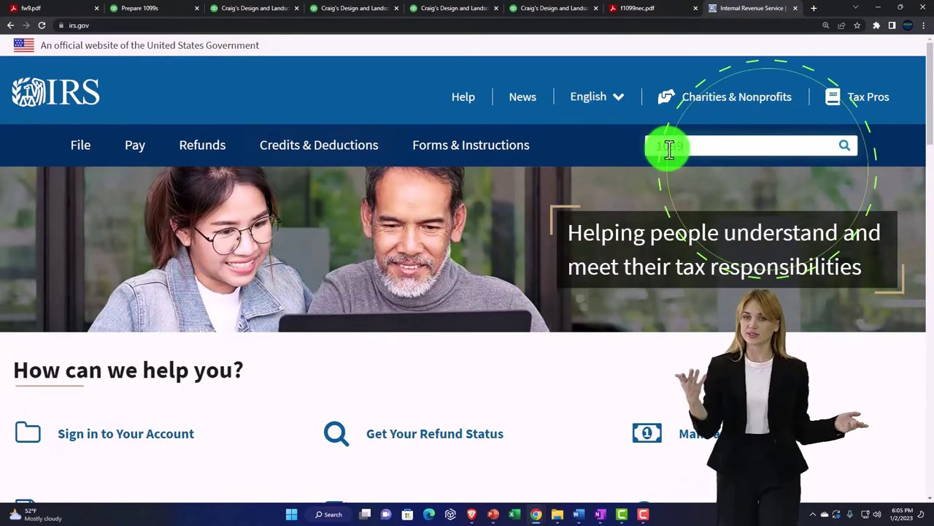
text( misc)
key(Return)
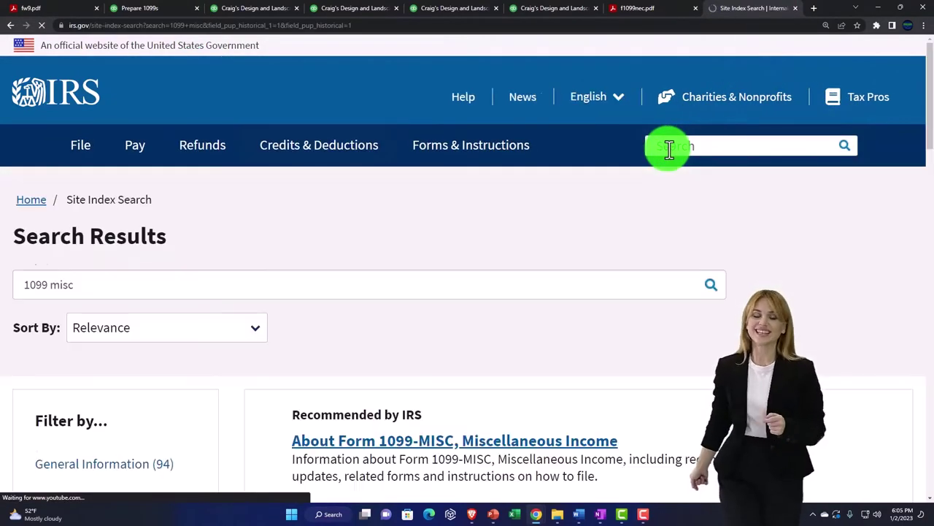
scroll(478, 309, down, 2)
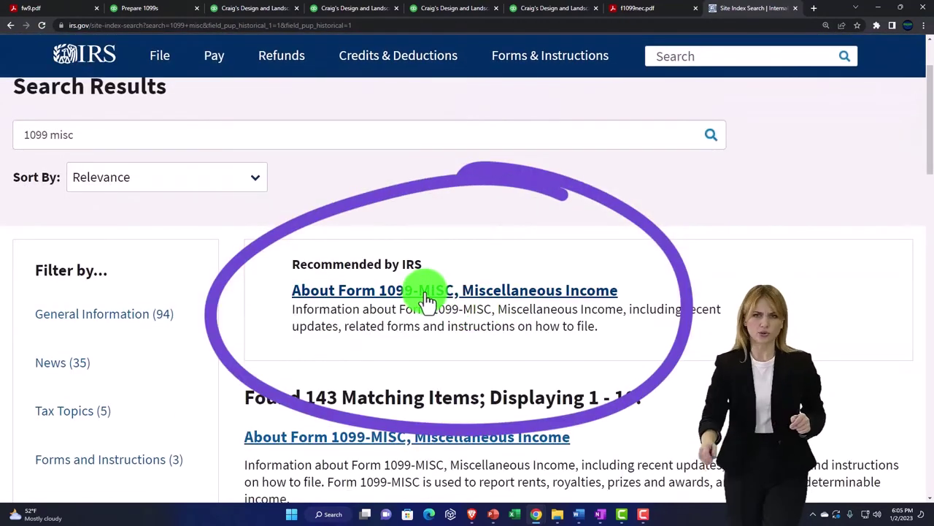
scroll(421, 293, down, 4)
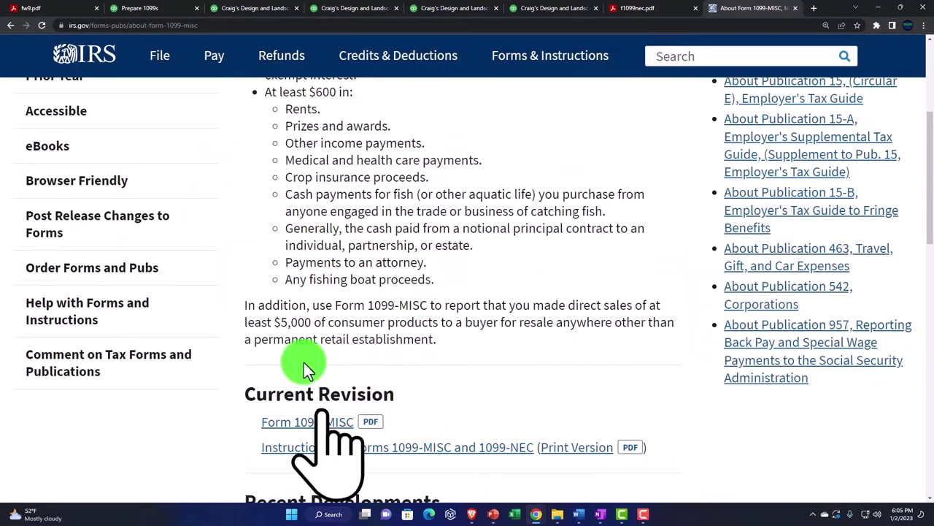
- Open the Form 1099-MISC PDF and zoom in on its form page
click(279, 429)
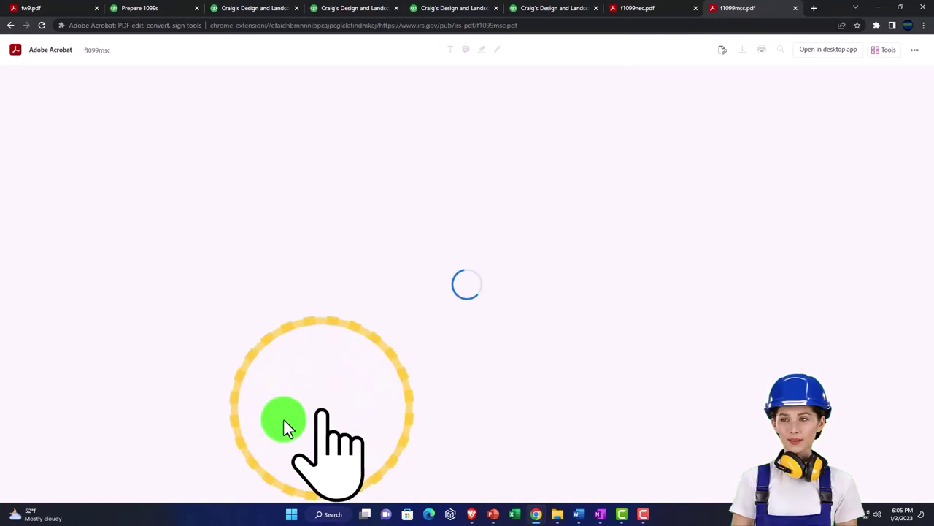
scroll(317, 369, down, 10)
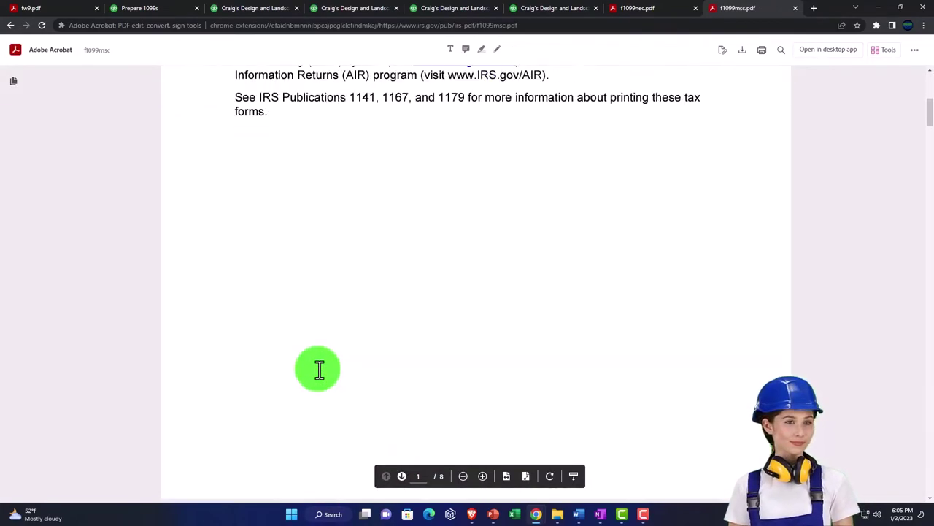
scroll(319, 374, down, 5)
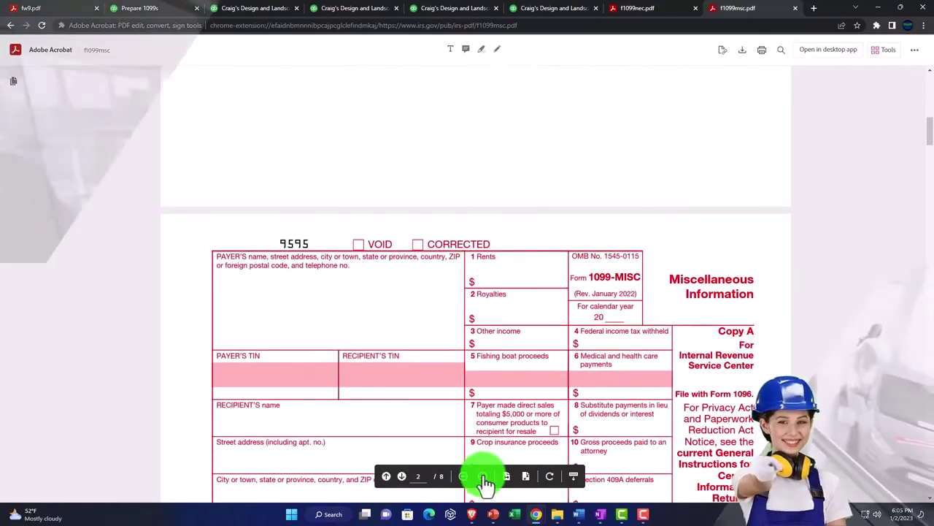
click(483, 476)
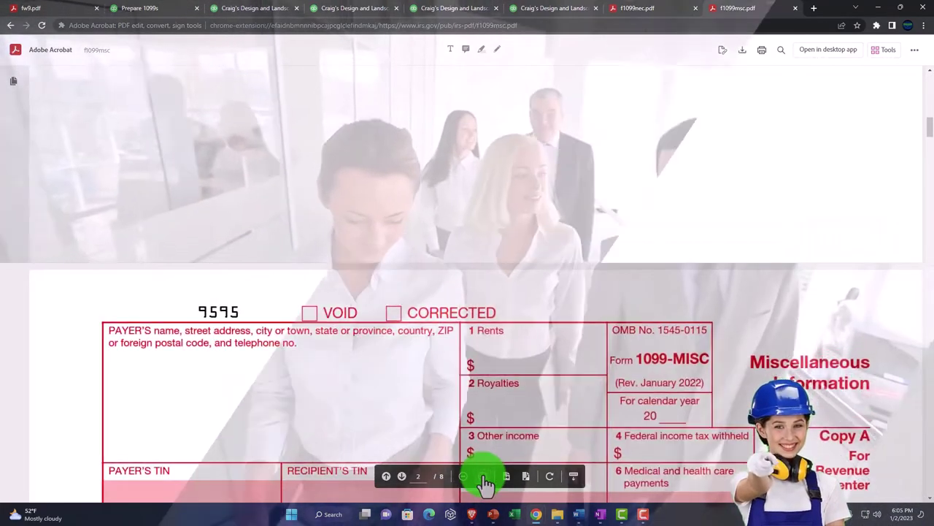
scroll(458, 394, down, 2)
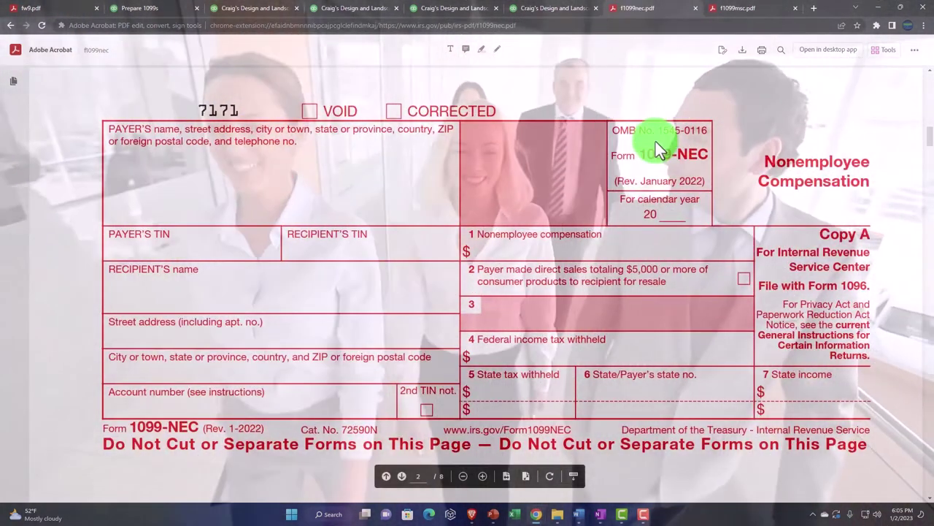
- Move the 1099-NEC and 1099-MISC PDF tabs to the second and third tab positions
click(734, 15)
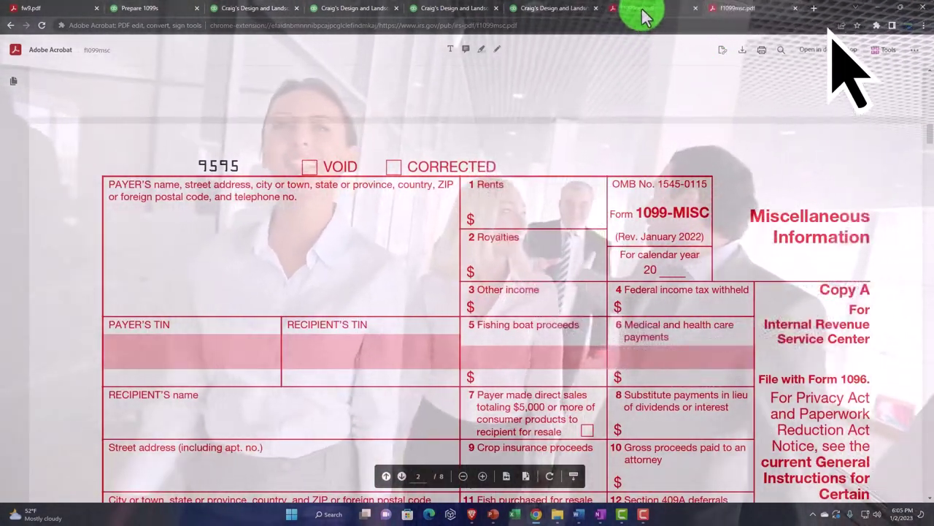
drag(642, 16, 167, 10)
click(719, 19)
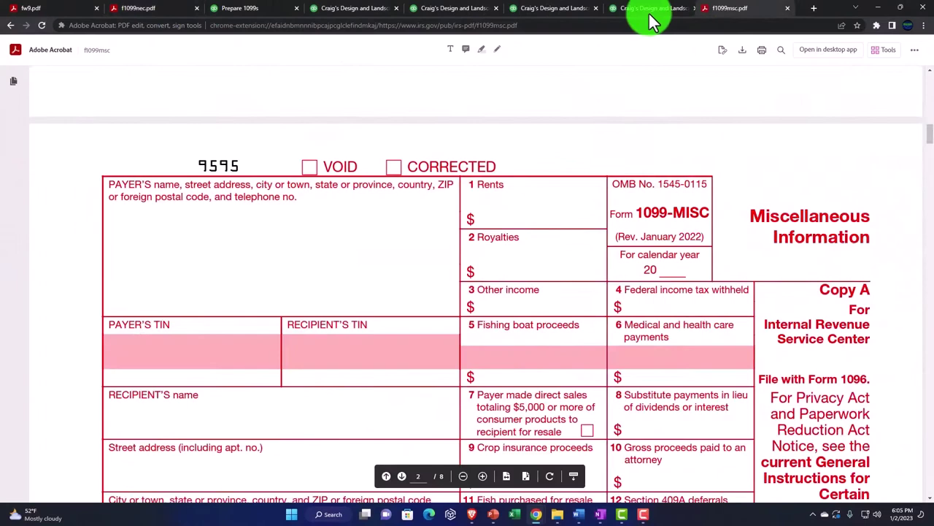
drag(650, 16, 219, 16)
- Back on the Prepare 1099s mapping page, tick Non-employee compensation (Box 1 1099-NEC)
click(748, 13)
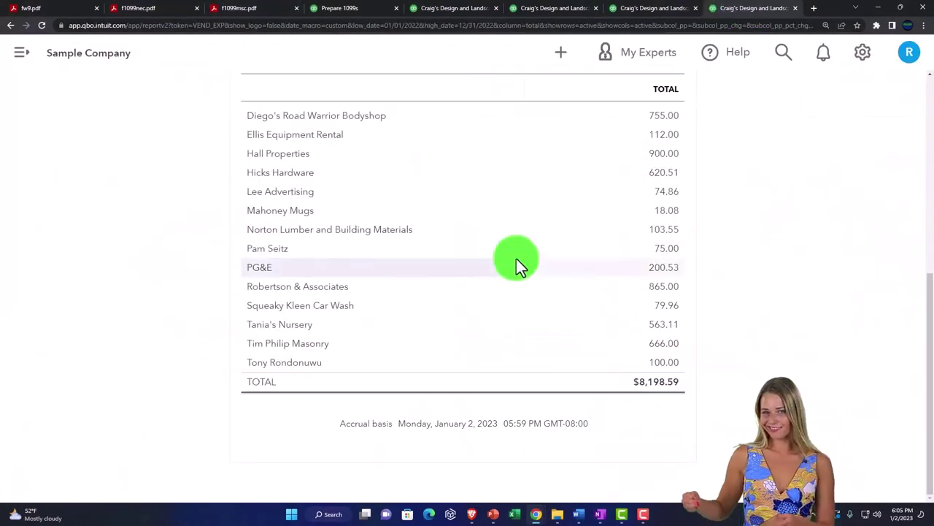
click(344, 13)
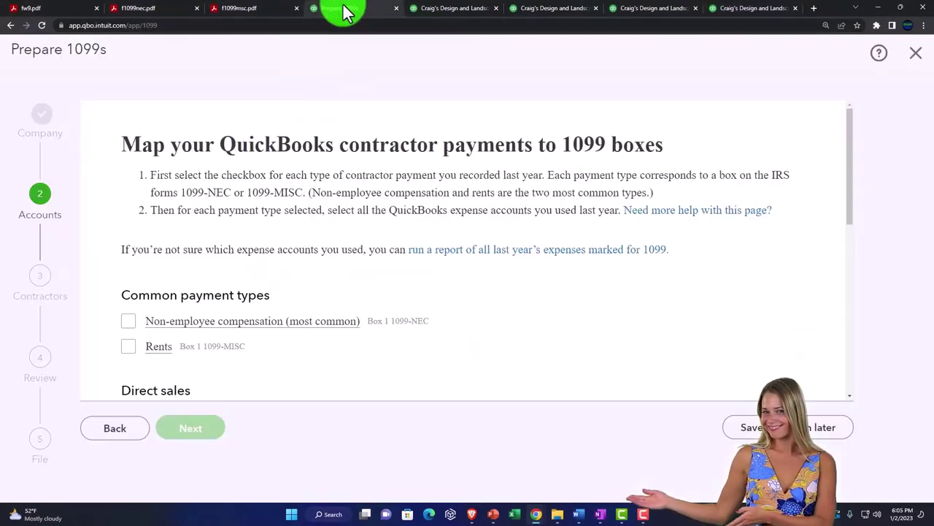
click(257, 265)
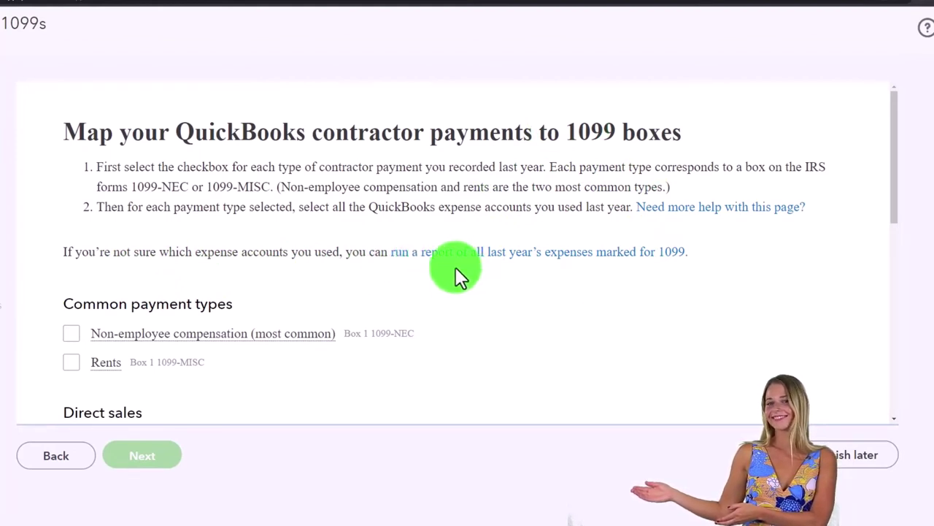
click(72, 336)
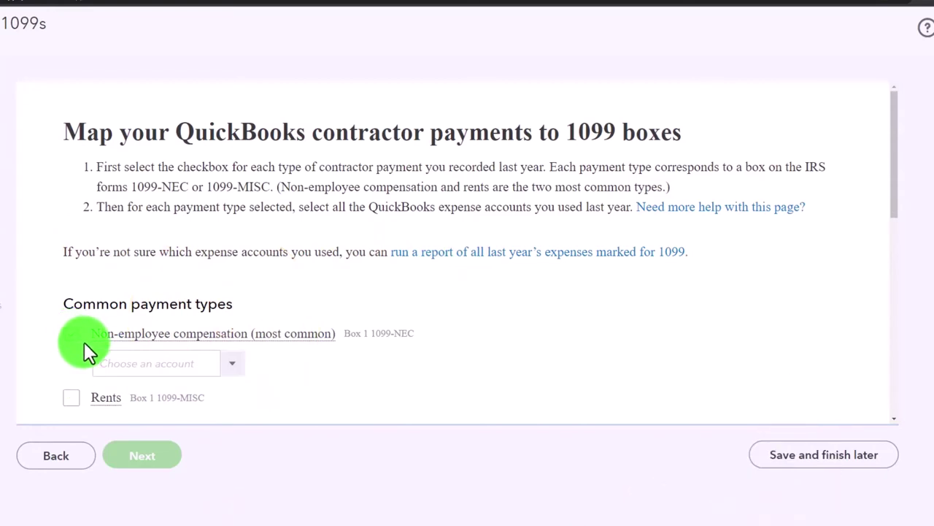
- Map Non-employee compensation to Accounting, Advertising, Automobile, Bank Charges, Bookkeeper, Building Repairs and Commissions & fees
click(233, 365)
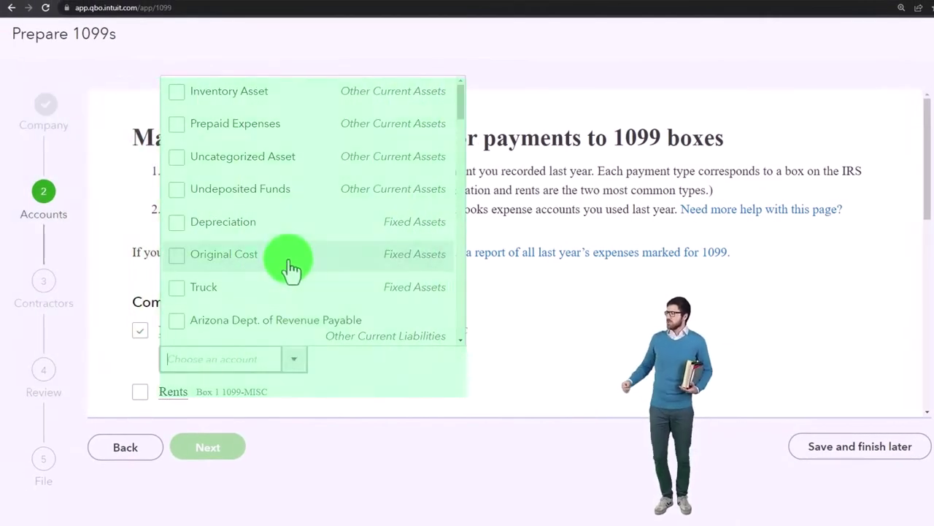
scroll(290, 267, down, 5)
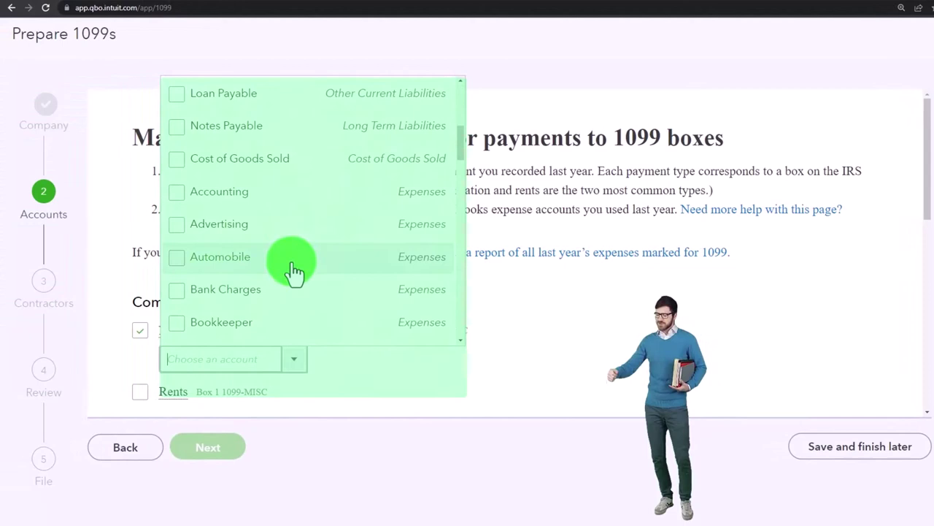
click(190, 191)
click(190, 223)
click(186, 257)
click(184, 291)
scroll(184, 292, down, 1)
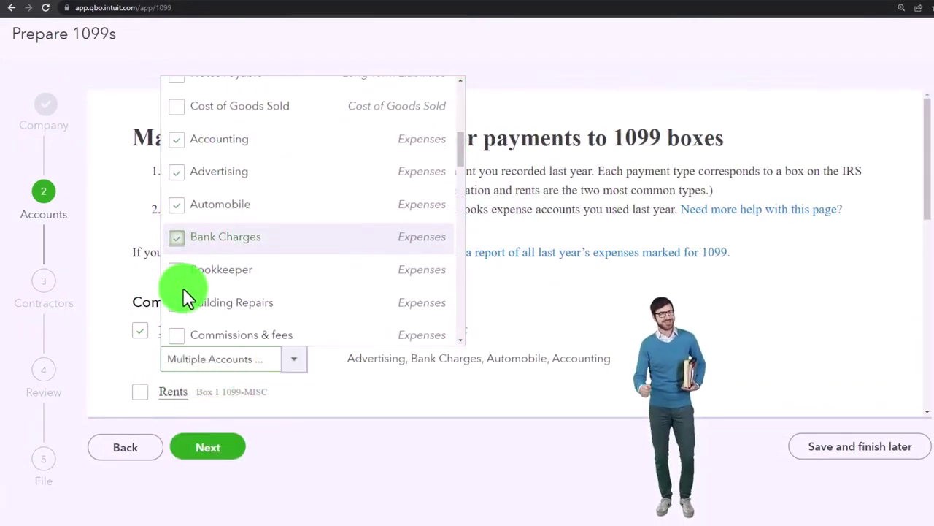
click(182, 277)
click(183, 308)
click(188, 323)
- Add Computer Repairs through Job Materials, including Cost of Labor, both Equipment Rentals, Fuel and Insurance
scroll(188, 307, down, 3)
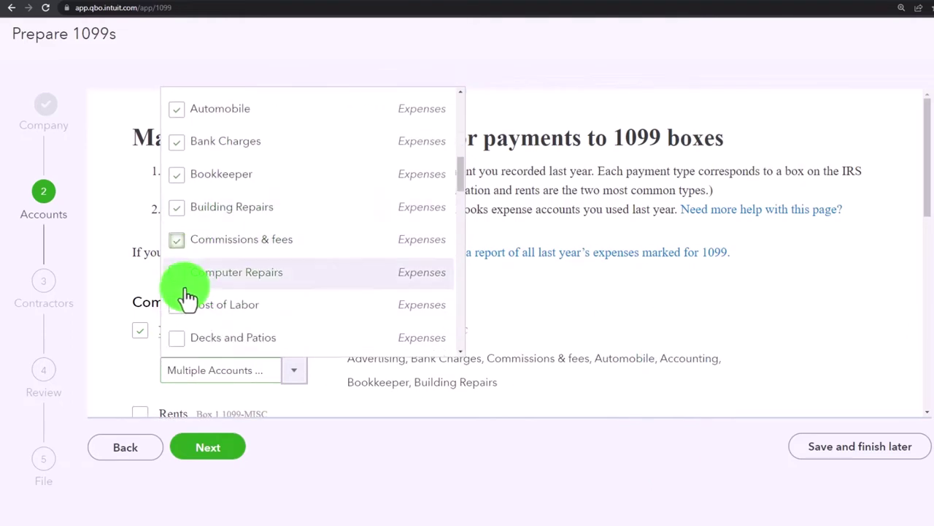
click(183, 284)
click(183, 303)
scroll(183, 292, down, 3)
click(175, 238)
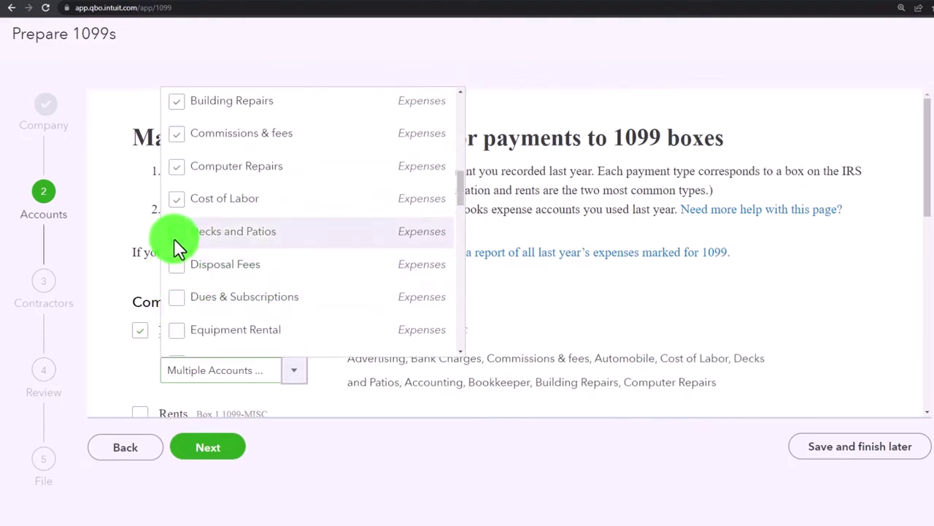
click(180, 267)
click(179, 307)
scroll(181, 296, down, 1)
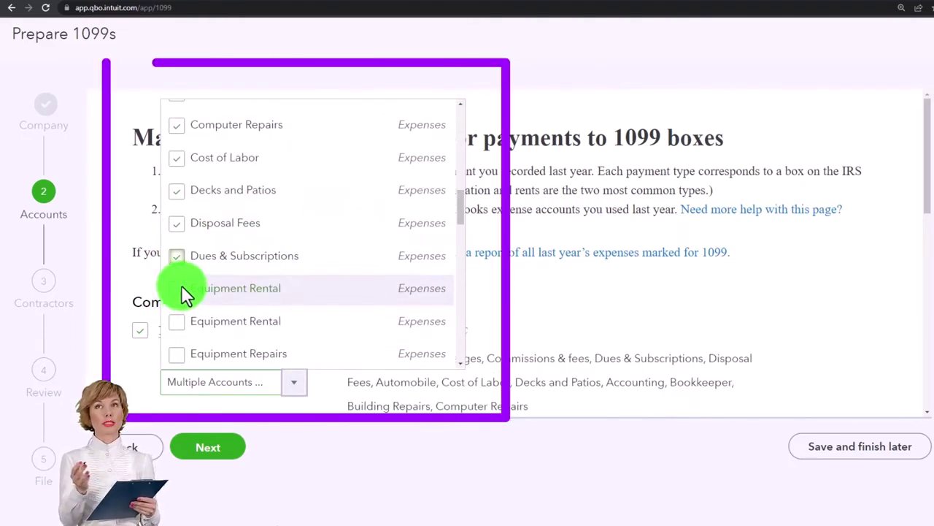
click(181, 286)
click(181, 323)
scroll(183, 292, down, 3)
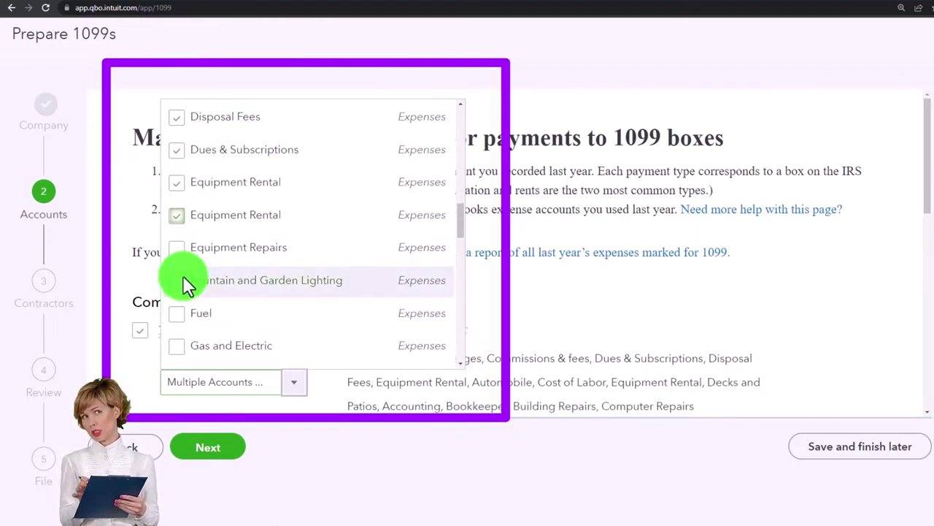
click(178, 247)
click(176, 283)
click(178, 315)
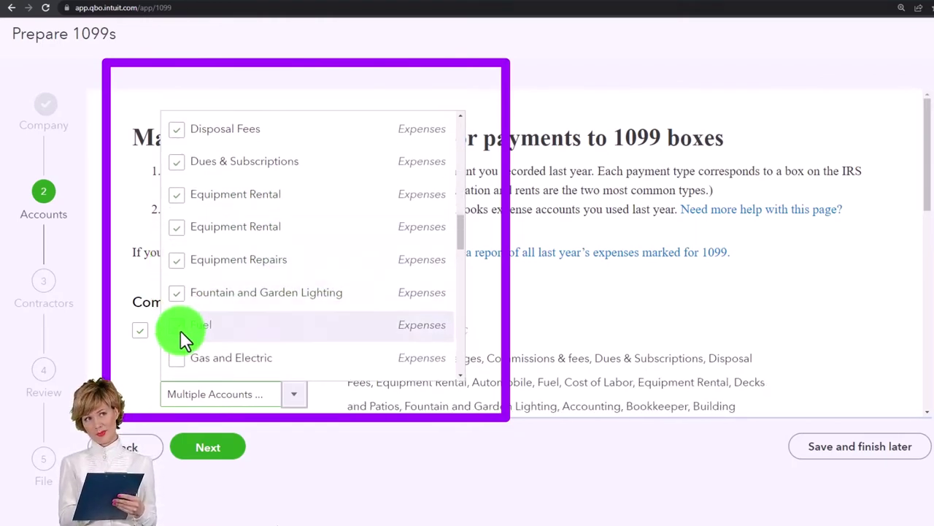
scroll(183, 333, down, 2)
click(183, 255)
click(182, 286)
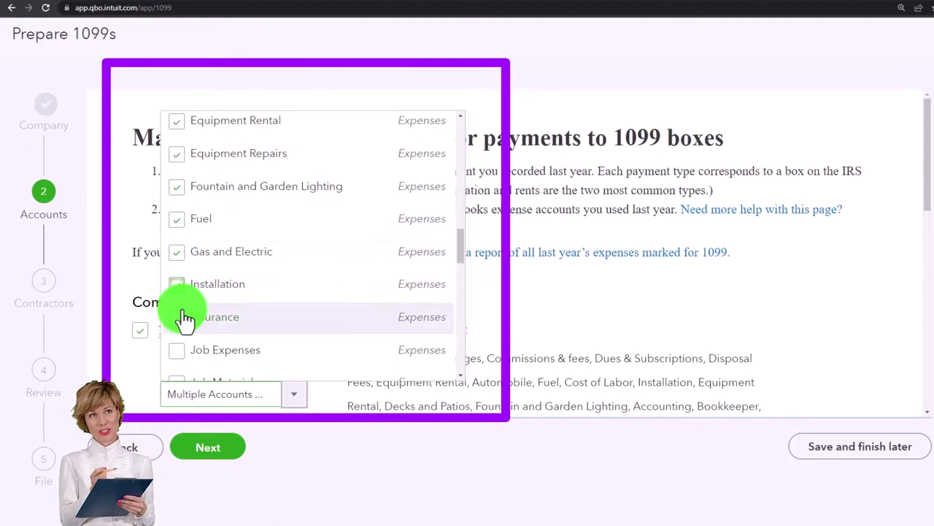
click(177, 321)
click(177, 360)
scroll(190, 328, down, 3)
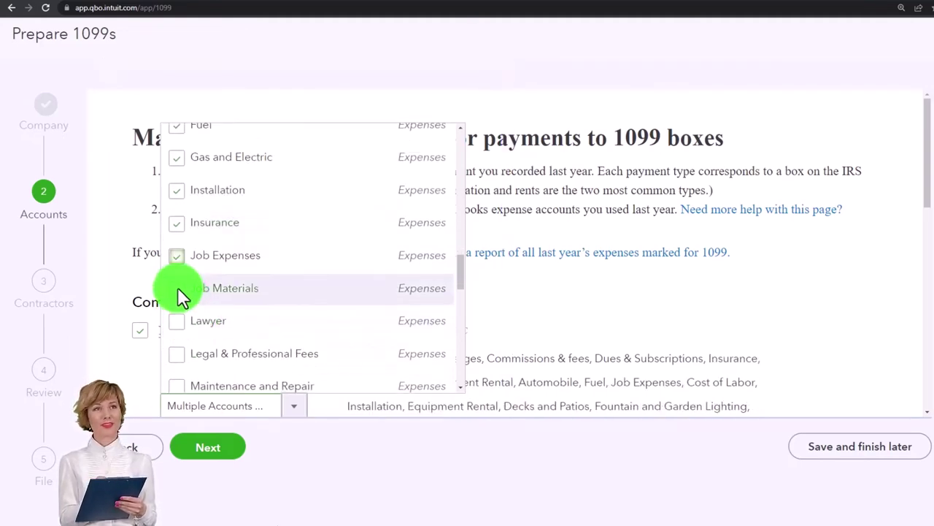
click(177, 287)
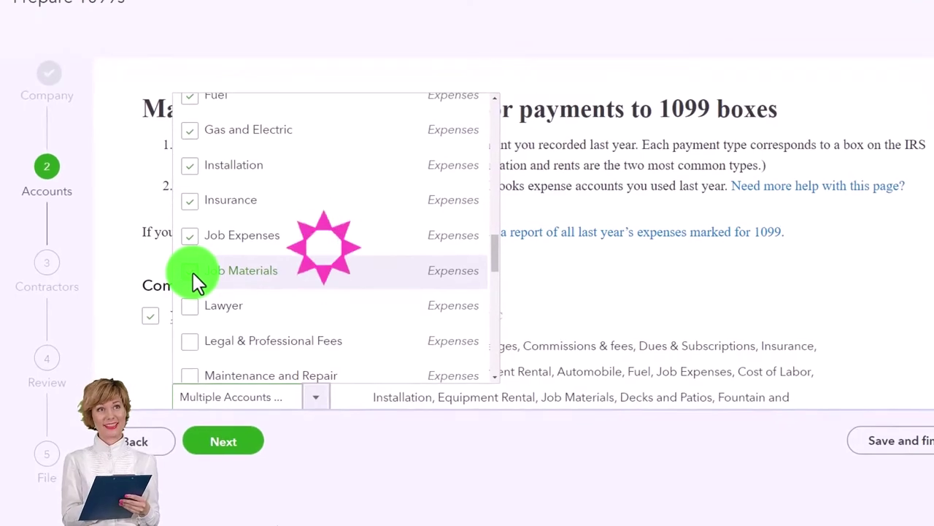
- Close the expense account list, keeping all the selected accounts mapped
click(603, 292)
scroll(606, 296, down, 2)
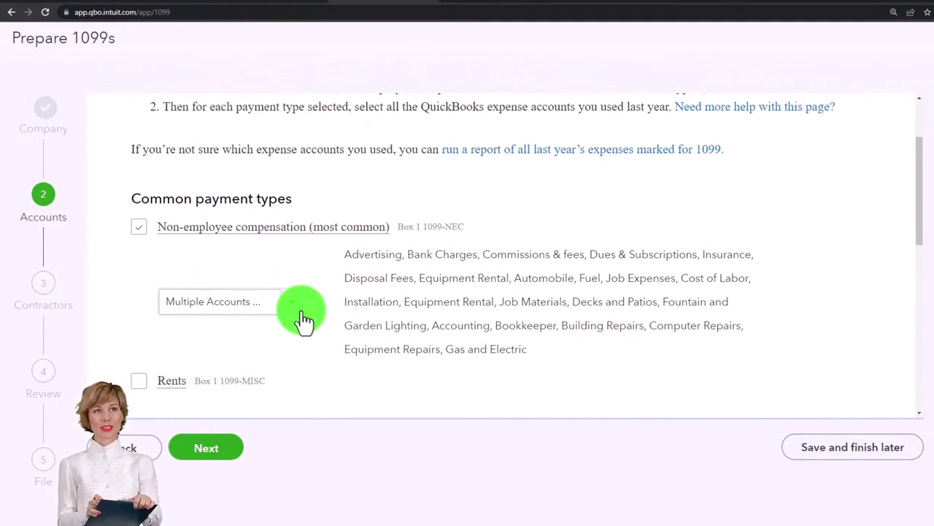
click(140, 377)
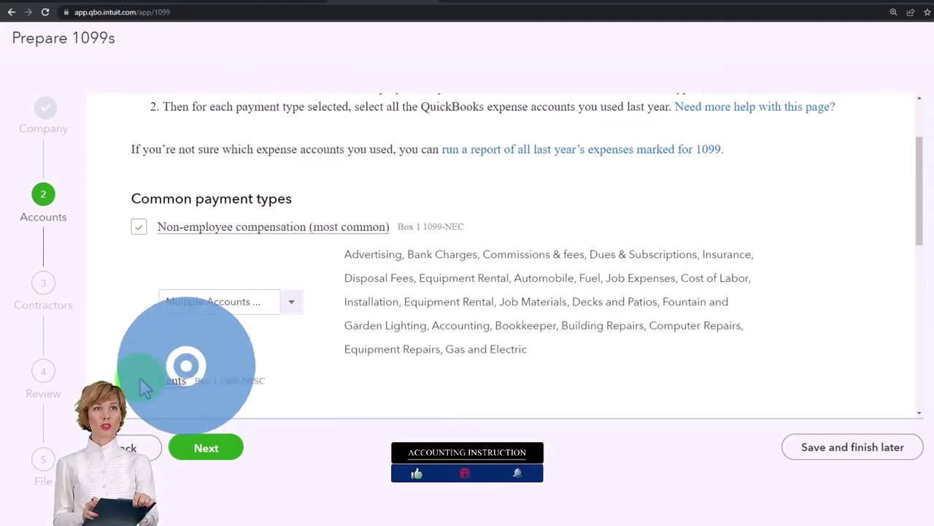
click(184, 3)
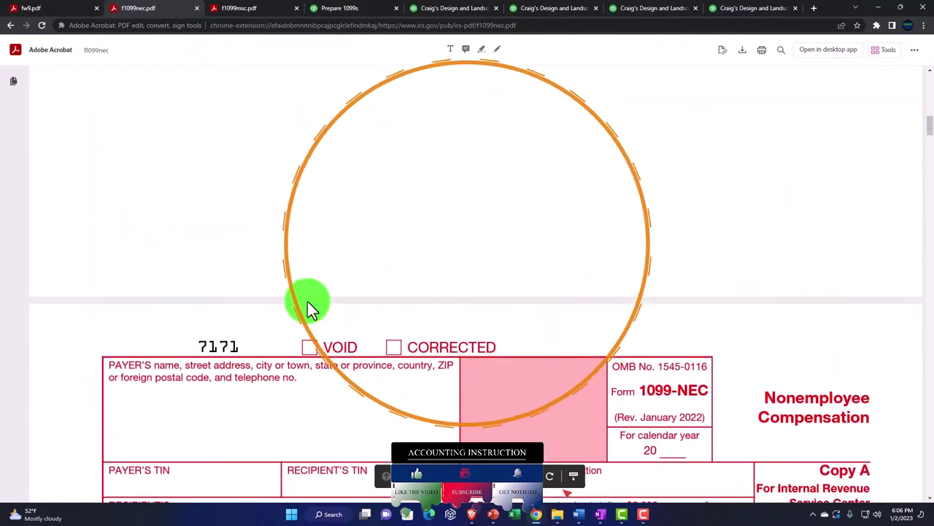
click(232, 9)
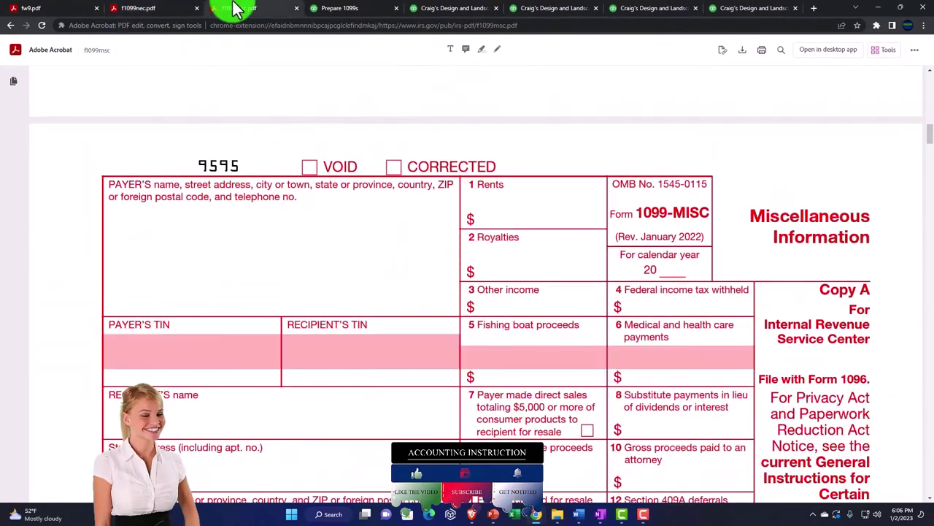
click(165, 9)
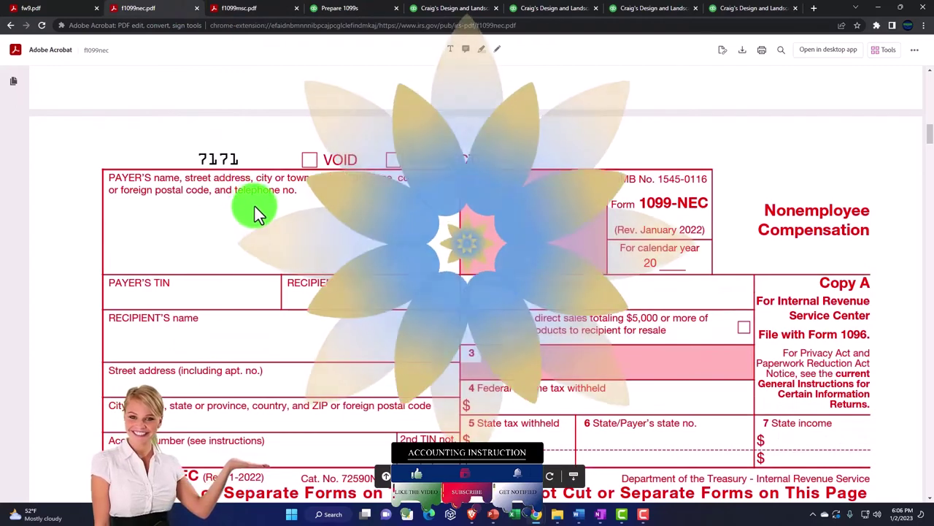
click(233, 9)
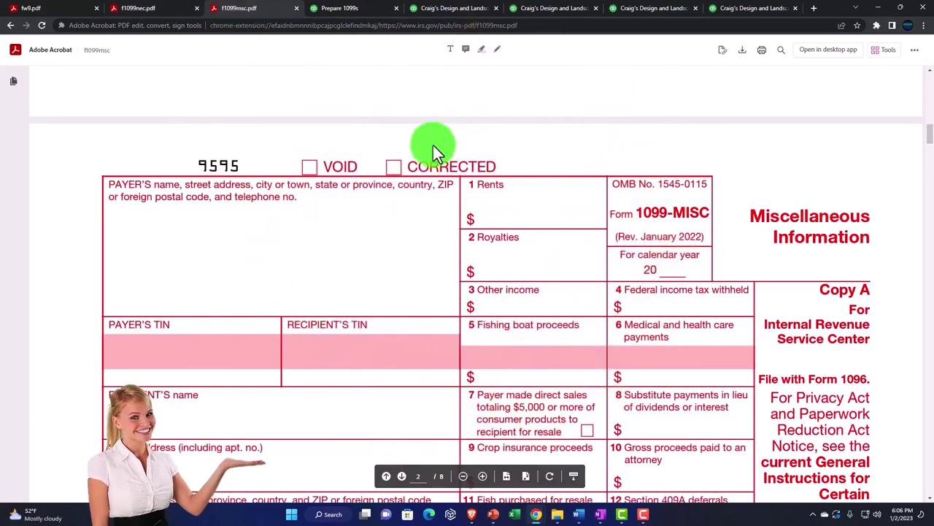
click(501, 201)
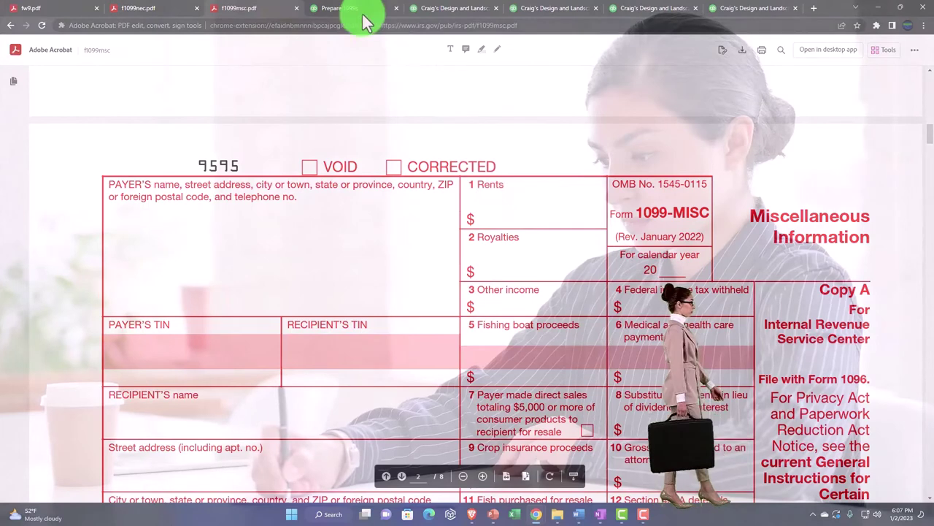
click(356, 11)
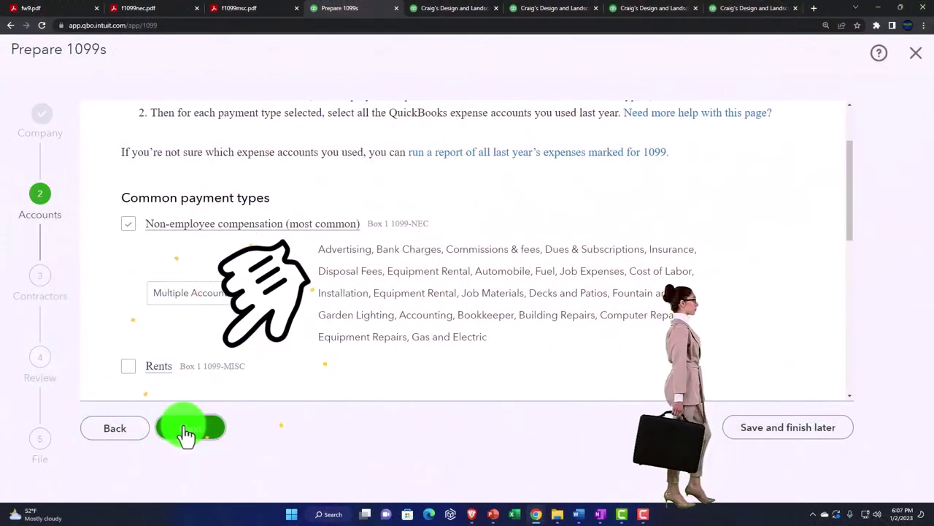
- Save the mappings and advance to the 'Review your contractors' info' step
click(187, 431)
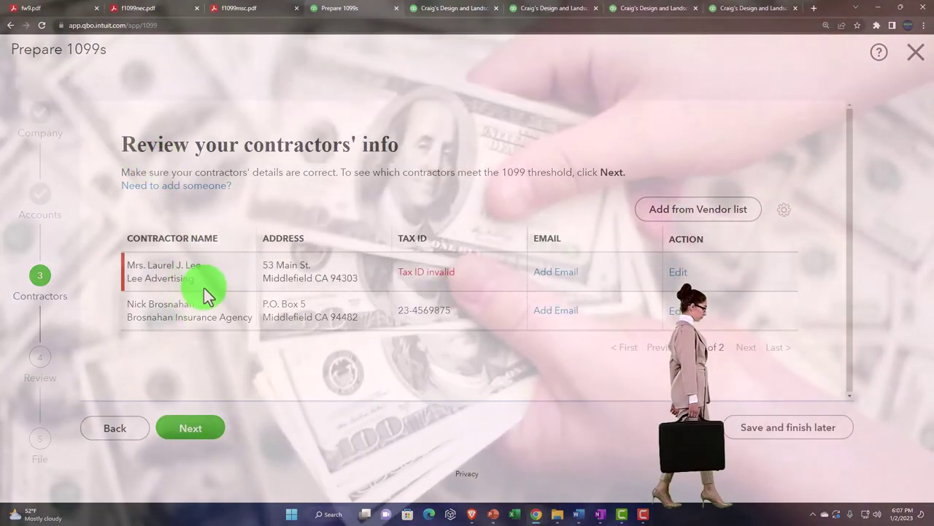
click(203, 290)
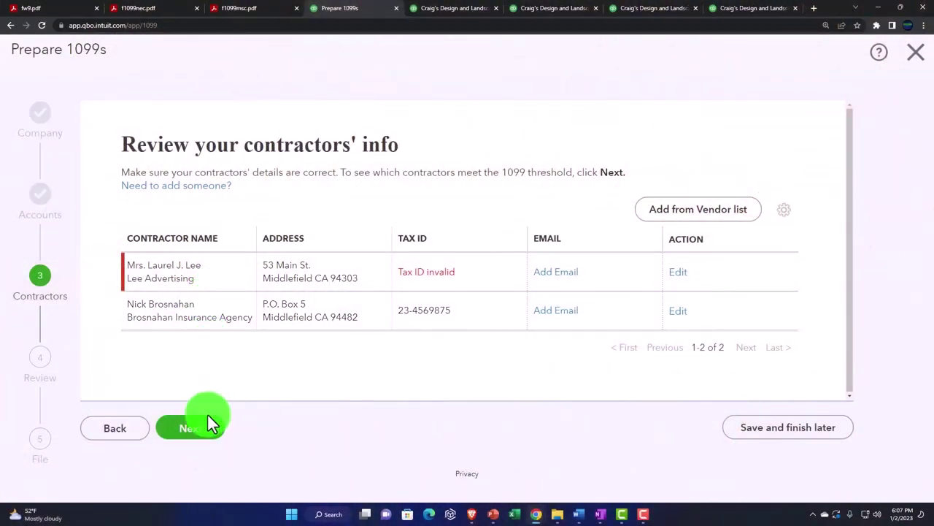
- Advance to 'Check that the payments add up', showing no contractors over the threshold
click(208, 436)
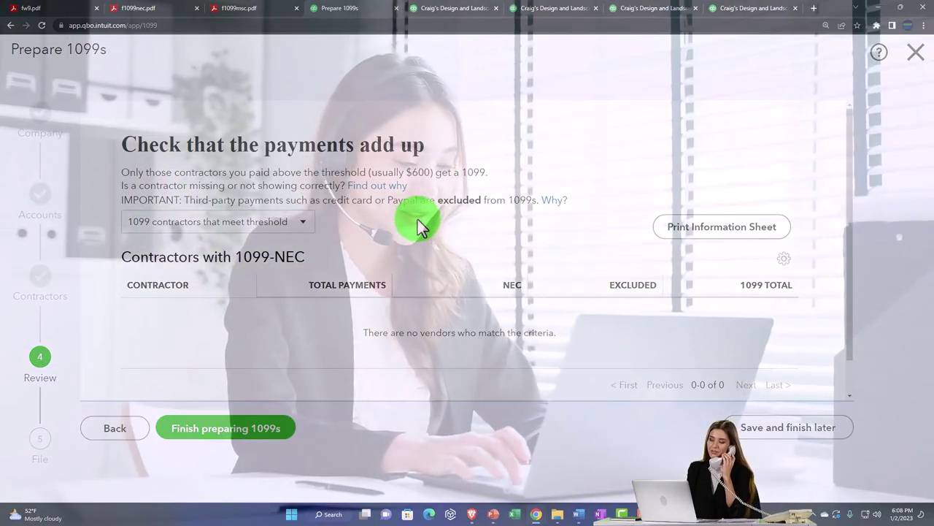
- Finish preparing the 1099s and dismiss the 'Something not right' filing error
click(265, 435)
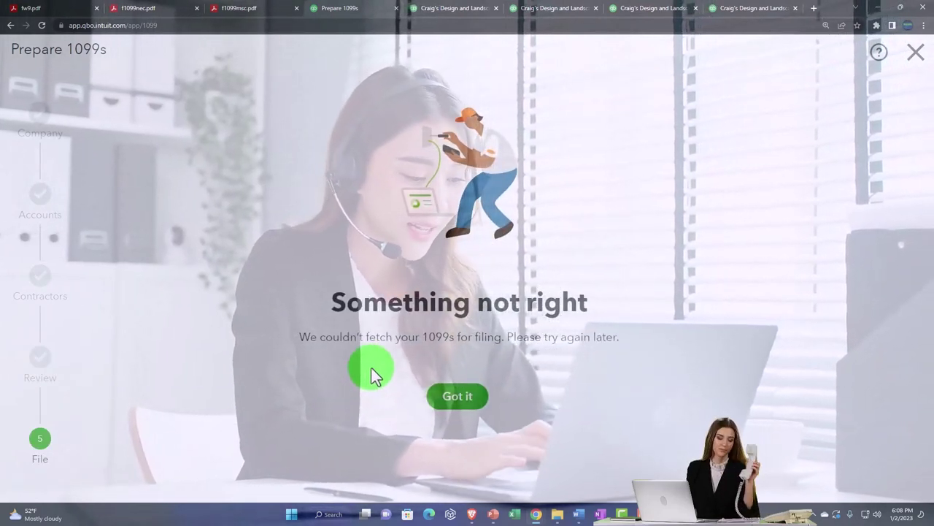
click(914, 63)
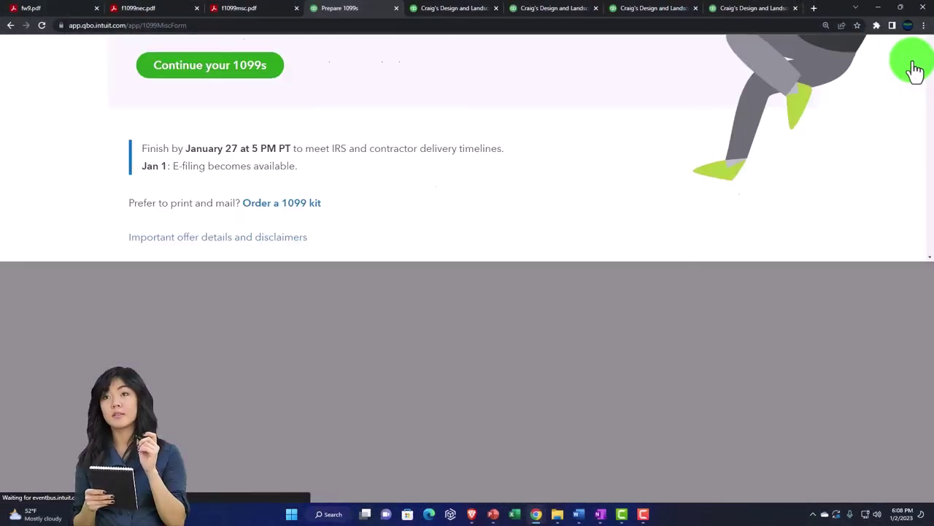